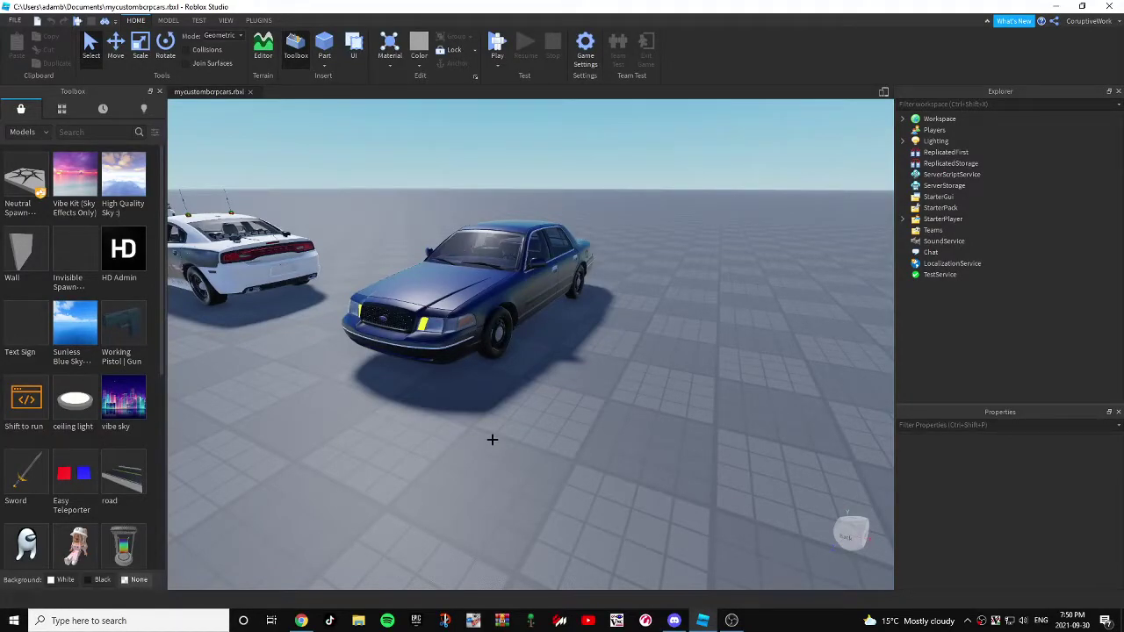
# Step: Select the Crown Victoria model and expand it in Explorer down to Body > lightbar
pyautogui.click(553, 307)
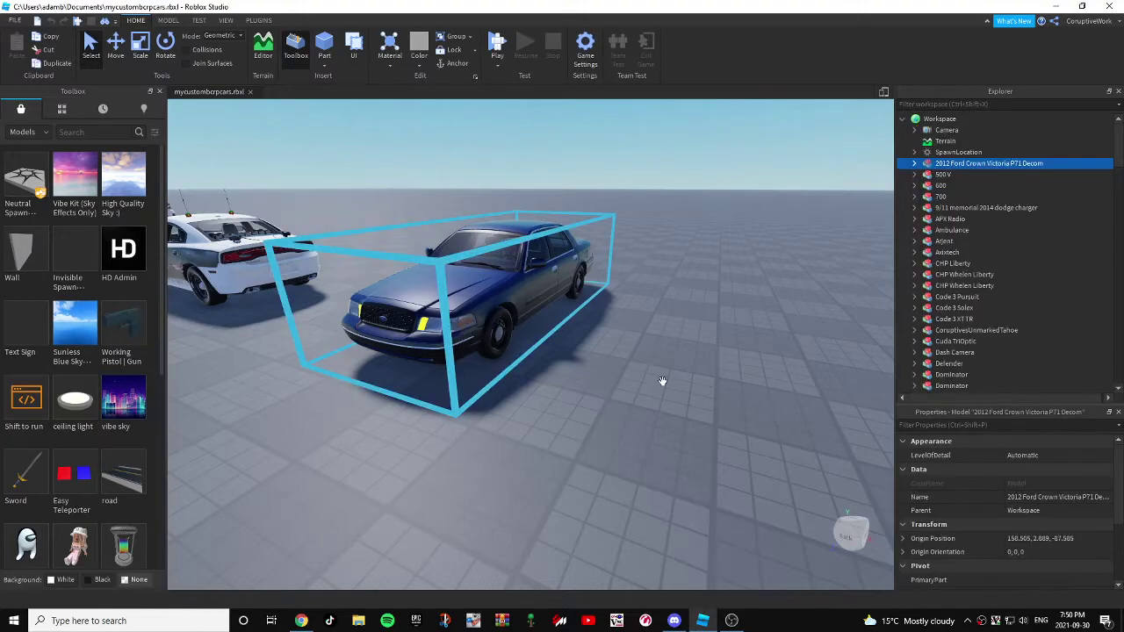
pyautogui.moveTo(547, 377); pyautogui.dragTo(705, 306, button='right')
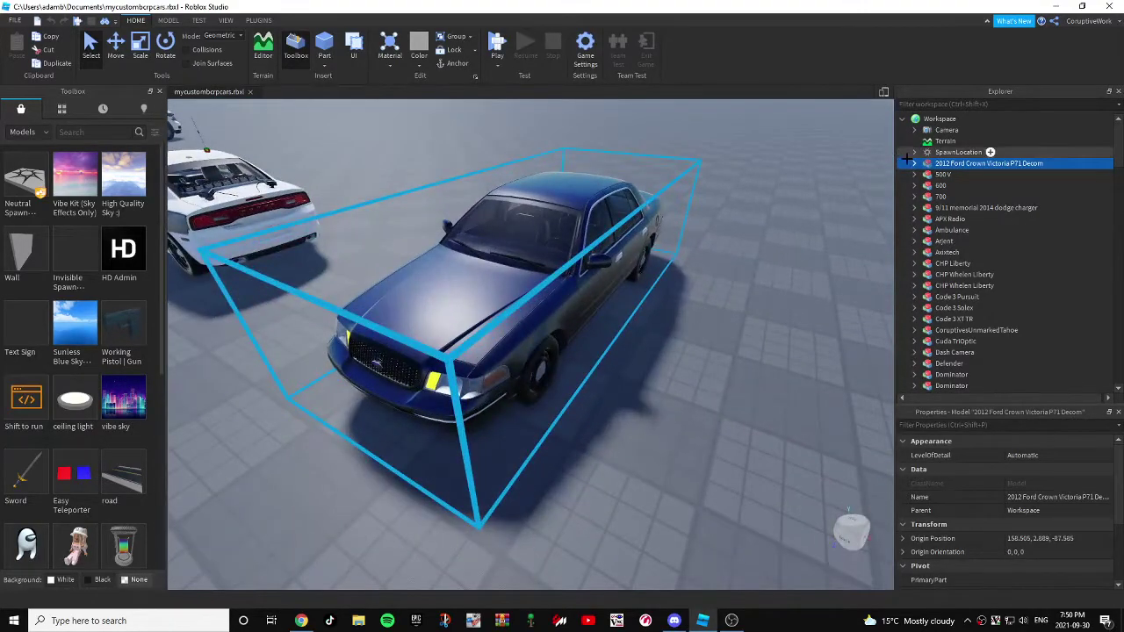
pyautogui.click(915, 163)
pyautogui.click(928, 207)
pyautogui.scroll(-3, 939, 206)
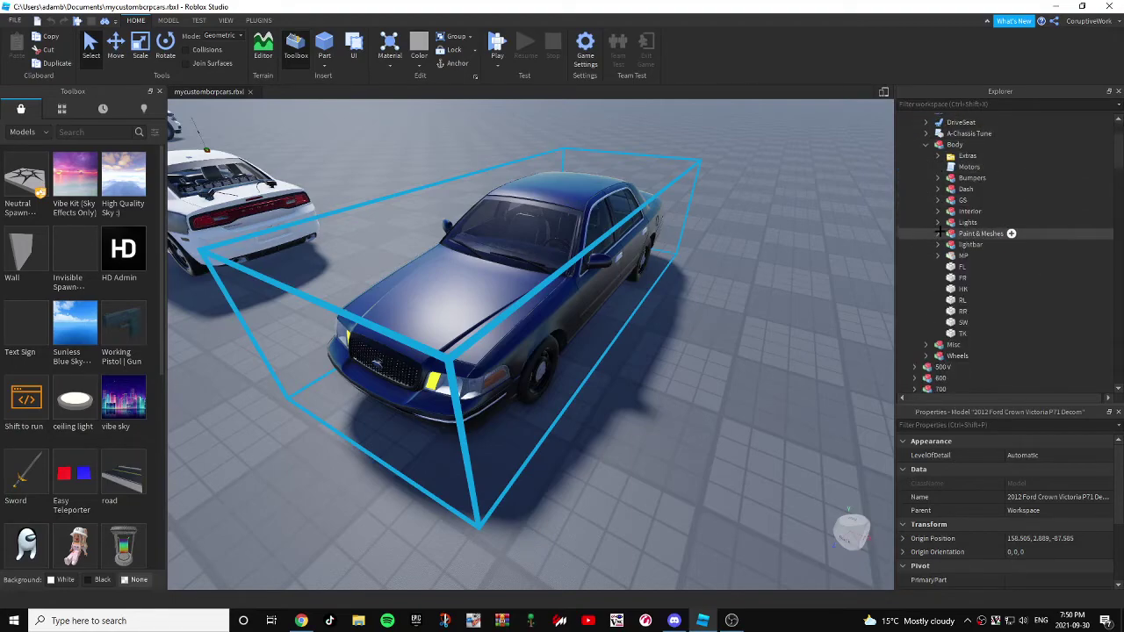
pyautogui.scroll(-1, 939, 201)
pyautogui.click(944, 213)
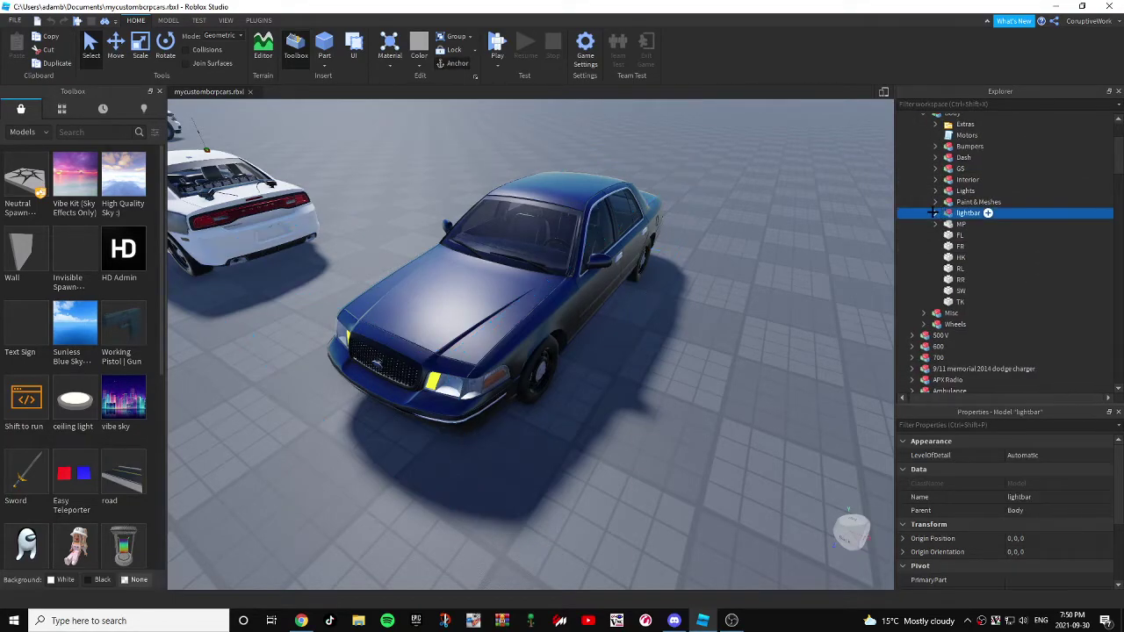
# Step: Insert a Part into lightbar and move it out beside the car
pyautogui.moveTo(988, 213); pyautogui.dragTo(987, 243)
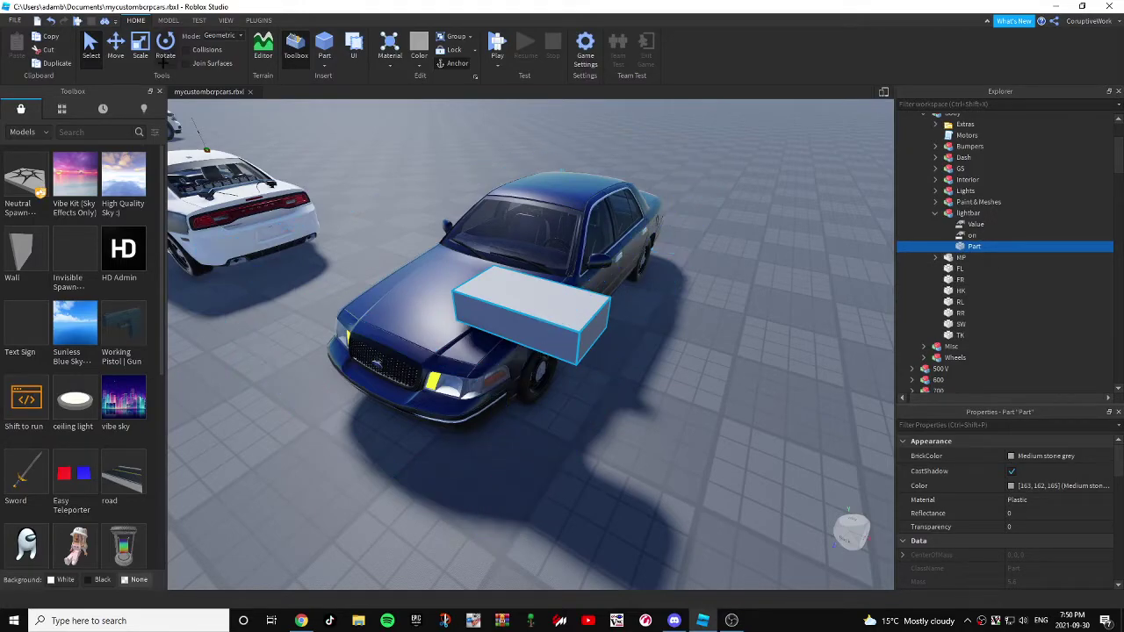
pyautogui.hotkey('ctrl', '2')
pyautogui.moveTo(629, 337); pyautogui.dragTo(741, 381)
pyautogui.moveTo(741, 381); pyautogui.dragTo(758, 381, button='right')
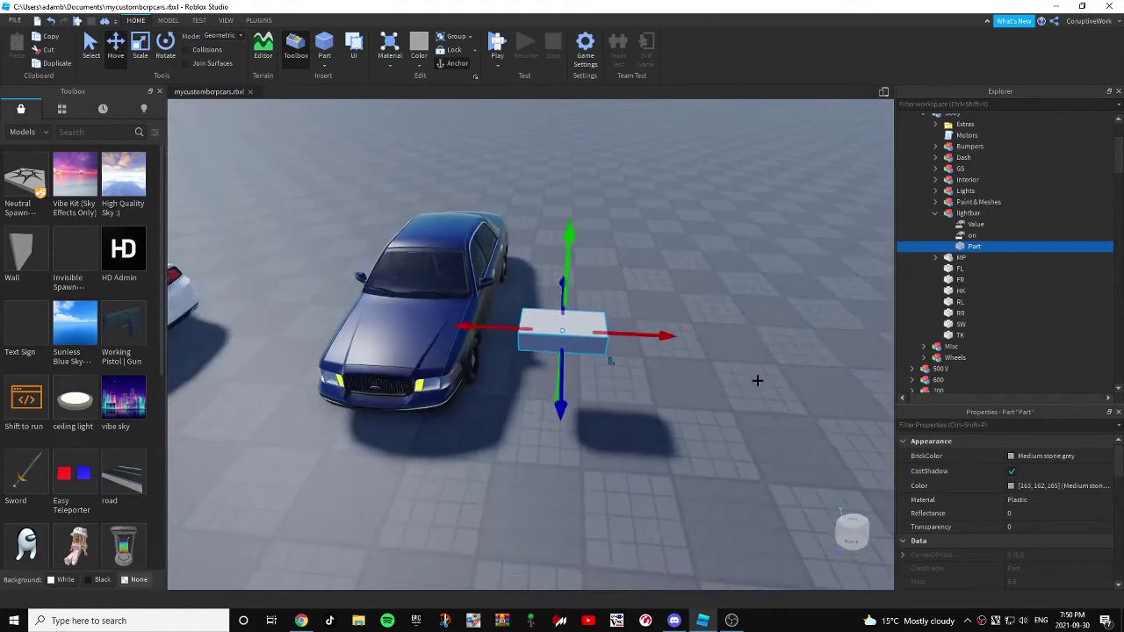
pyautogui.click(591, 357)
pyautogui.scroll(2, 591, 356)
pyautogui.click(570, 369)
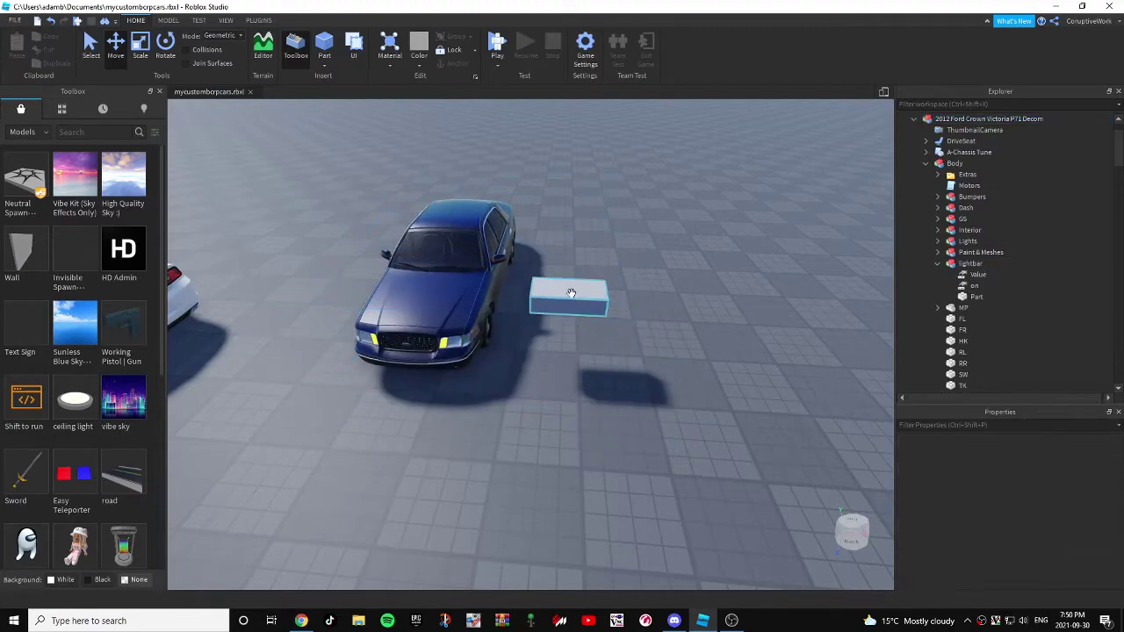
pyautogui.keyDown('alt'); pyautogui.click(579, 289); pyautogui.keyUp('alt')
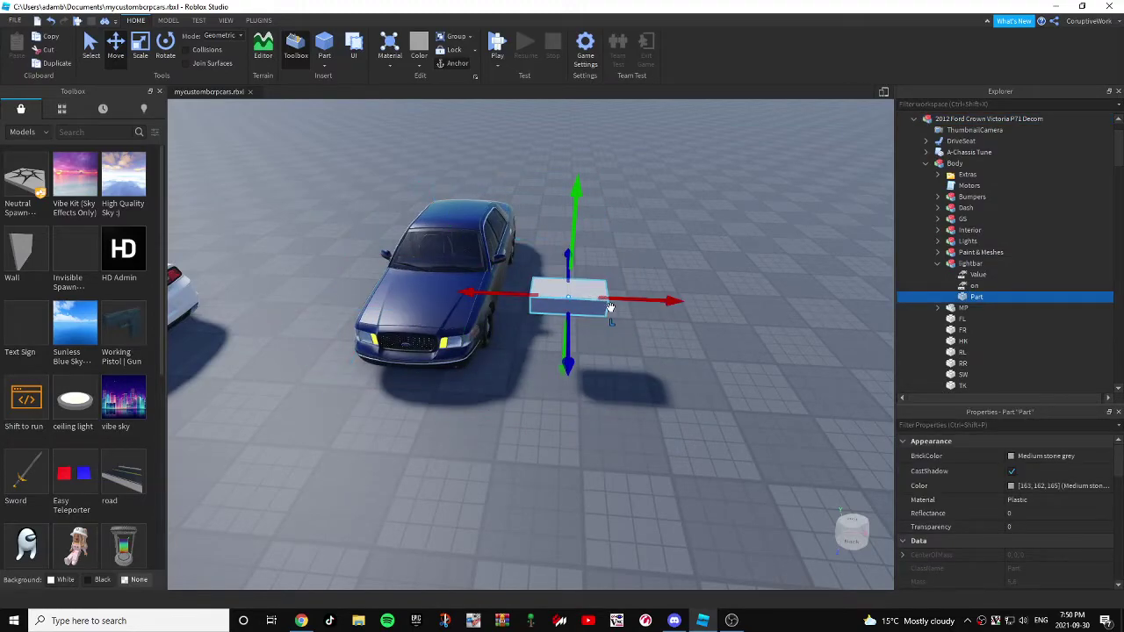
pyautogui.click(90, 46)
pyautogui.moveTo(567, 291)
pyautogui.mouseDown()
pyautogui.moveTo(607, 311)
pyautogui.moveTo(571, 344)
pyautogui.moveTo(594, 346)
pyautogui.moveTo(584, 345)
pyautogui.mouseUp()
# Step: Shrink the part and duplicate it into a row of four cubes
pyautogui.hotkey('ctrl', '3')
pyautogui.click(116, 45)
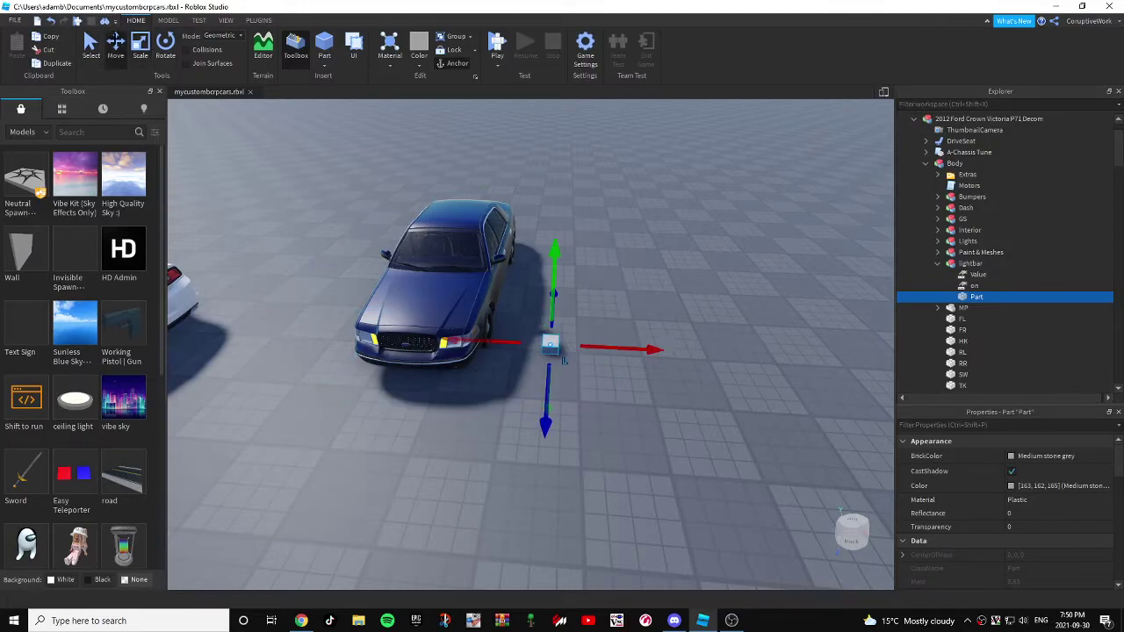
pyautogui.scroll(5, 571, 244)
pyautogui.hotkey('ctrl', 'd')
pyautogui.moveTo(505, 283); pyautogui.dragTo(778, 289)
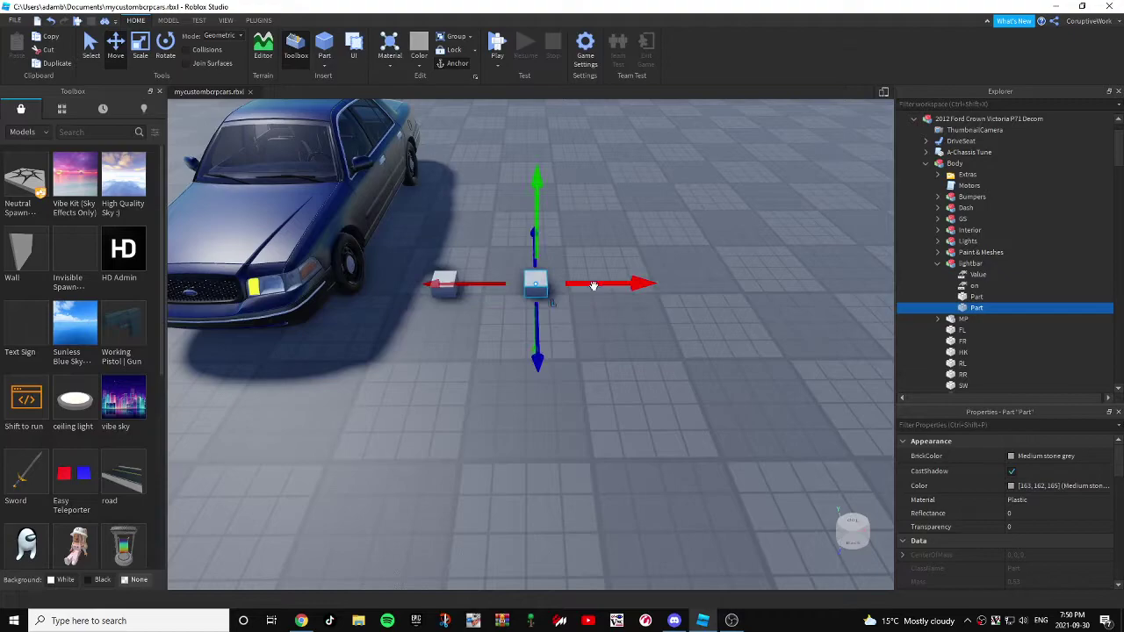
pyautogui.hotkey('ctrl', 'd')
pyautogui.hotkey('ctrl', 'd')
pyautogui.hotkey('ctrl', 'l')
# Step: Make all four lightbar parts Neon, with two coloured blue and two red
pyautogui.keyDown('shift'); pyautogui.click(975, 297); pyautogui.keyUp('shift')
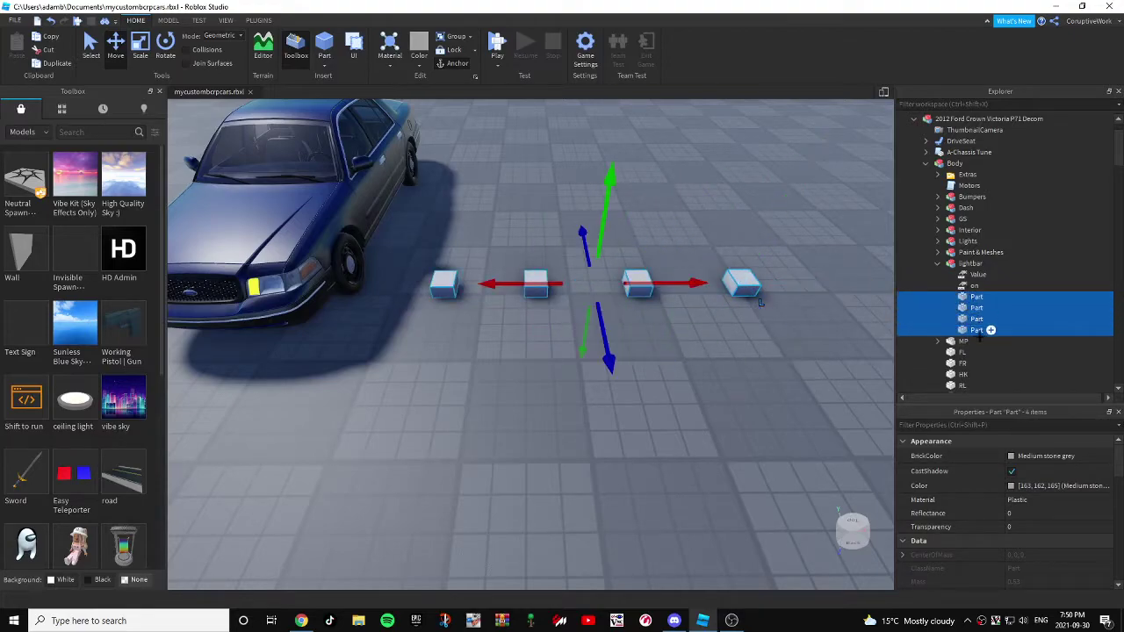
pyautogui.click(1054, 500)
pyautogui.click(1026, 571)
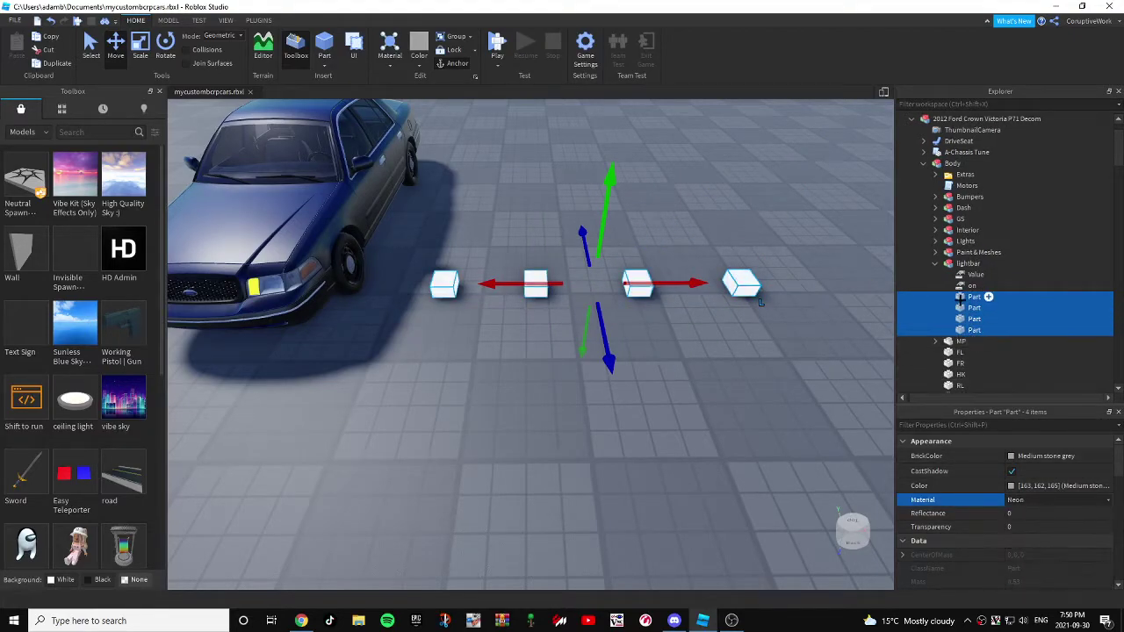
pyautogui.click(970, 297)
pyautogui.click(1023, 457)
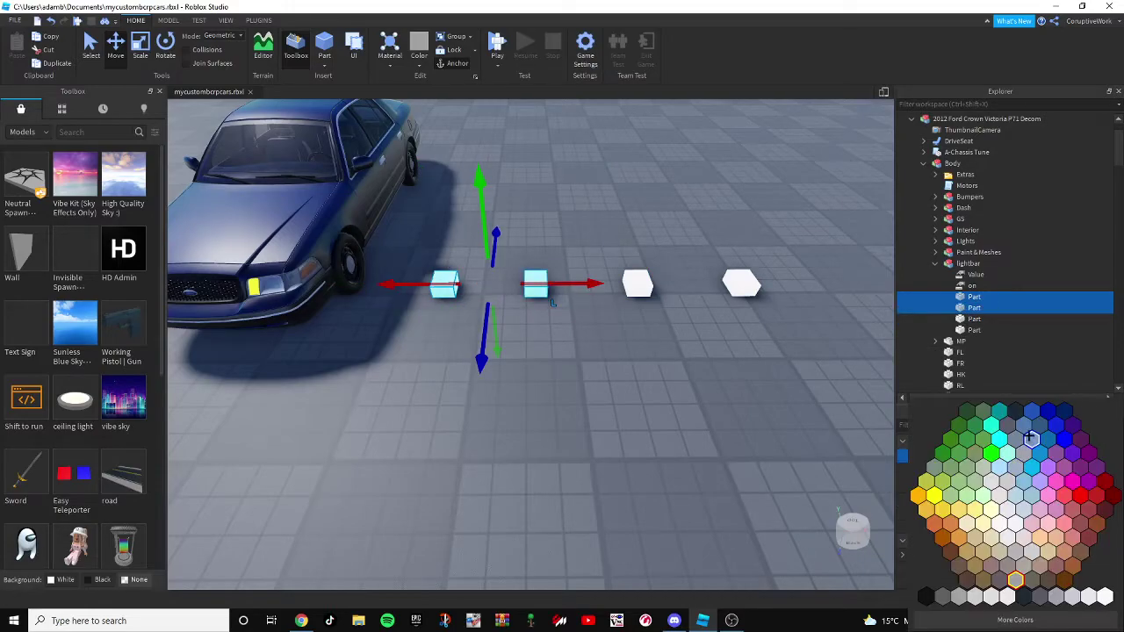
pyautogui.click(974, 318)
pyautogui.click(1010, 457)
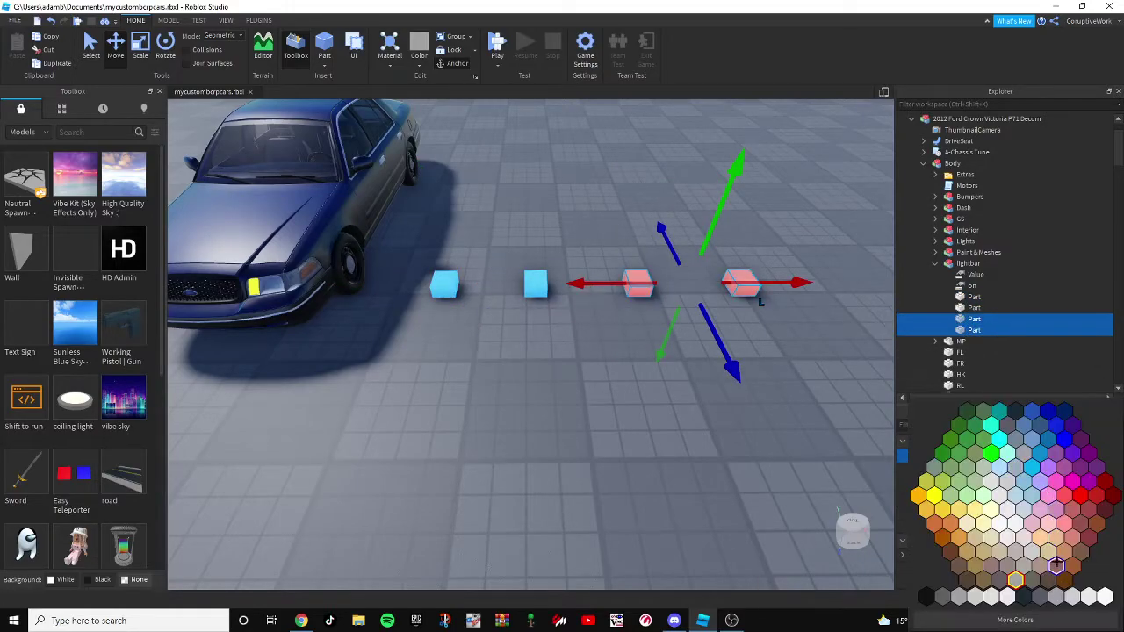
pyautogui.click(944, 422)
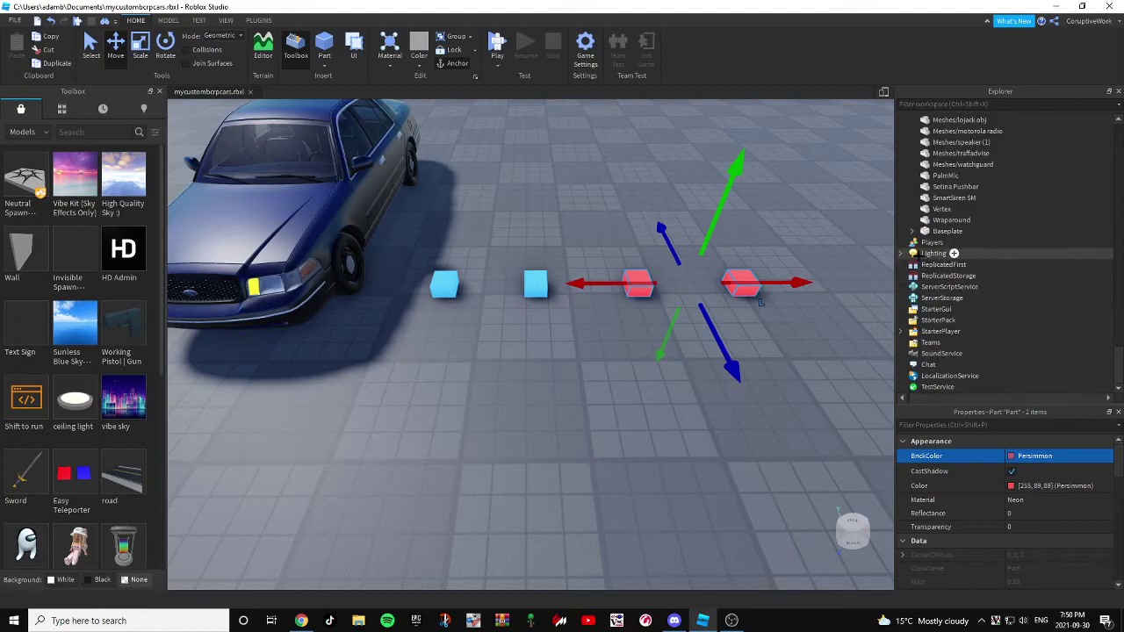
# Step: Lower the Lighting Bloom threshold to about 1.4 for a stronger glow
pyautogui.click(935, 253)
pyautogui.click(902, 253)
pyautogui.click(945, 286)
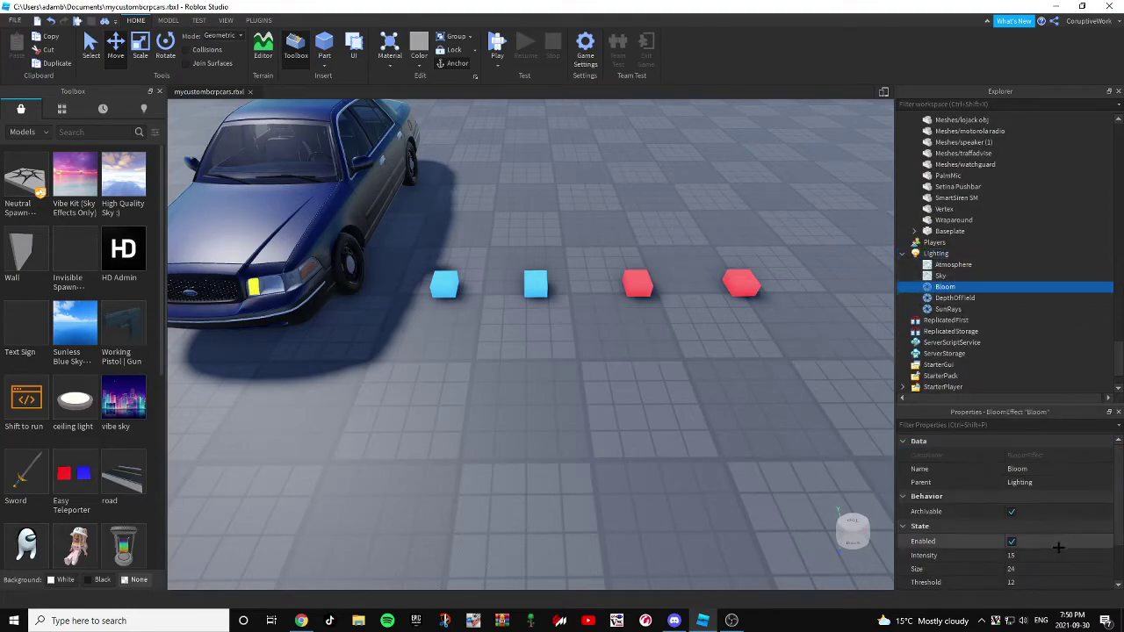
pyautogui.click(1023, 531)
pyautogui.write('1.4')
pyautogui.press('Return')
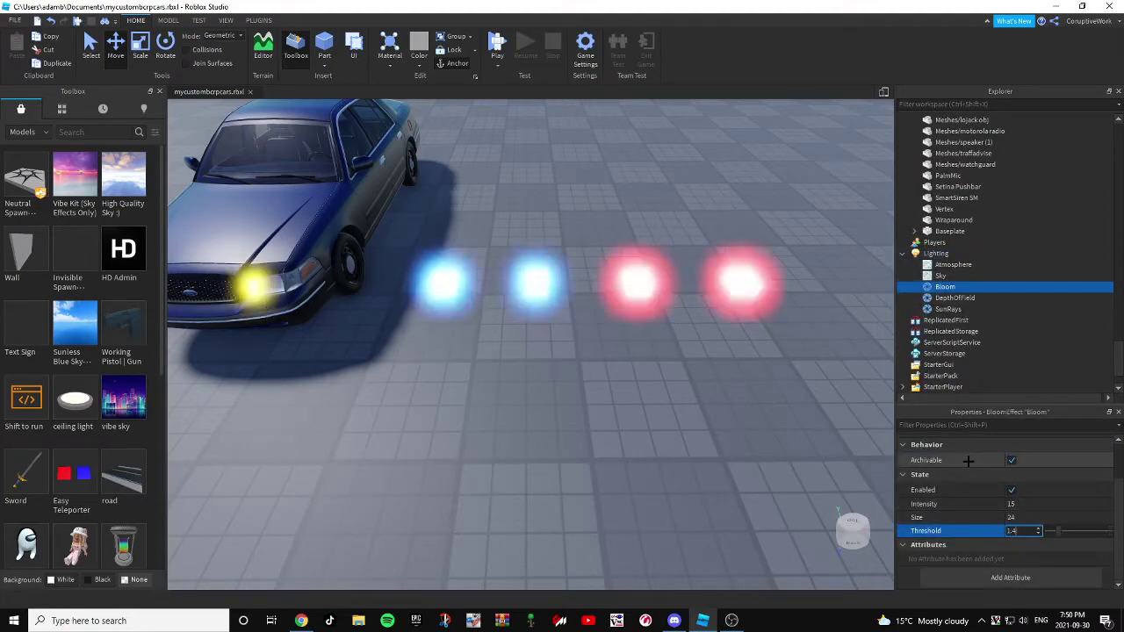
pyautogui.press('Up')
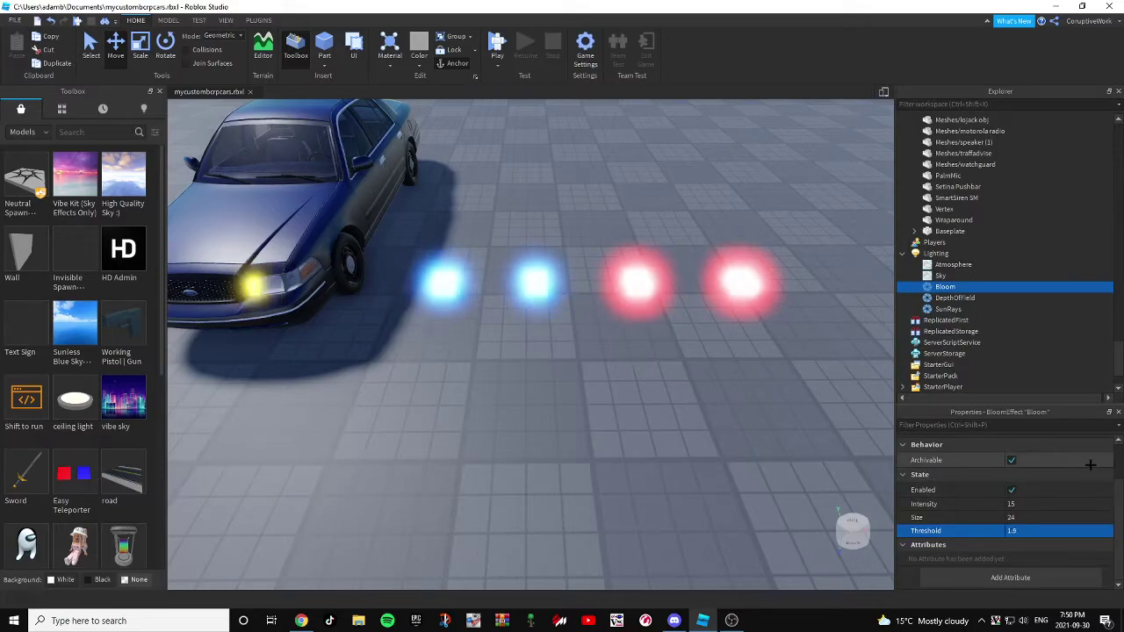
pyautogui.scroll(2, 967, 460)
# Step: Rename the first three lightbar parts e1, e2 and e3
pyautogui.click(639, 277)
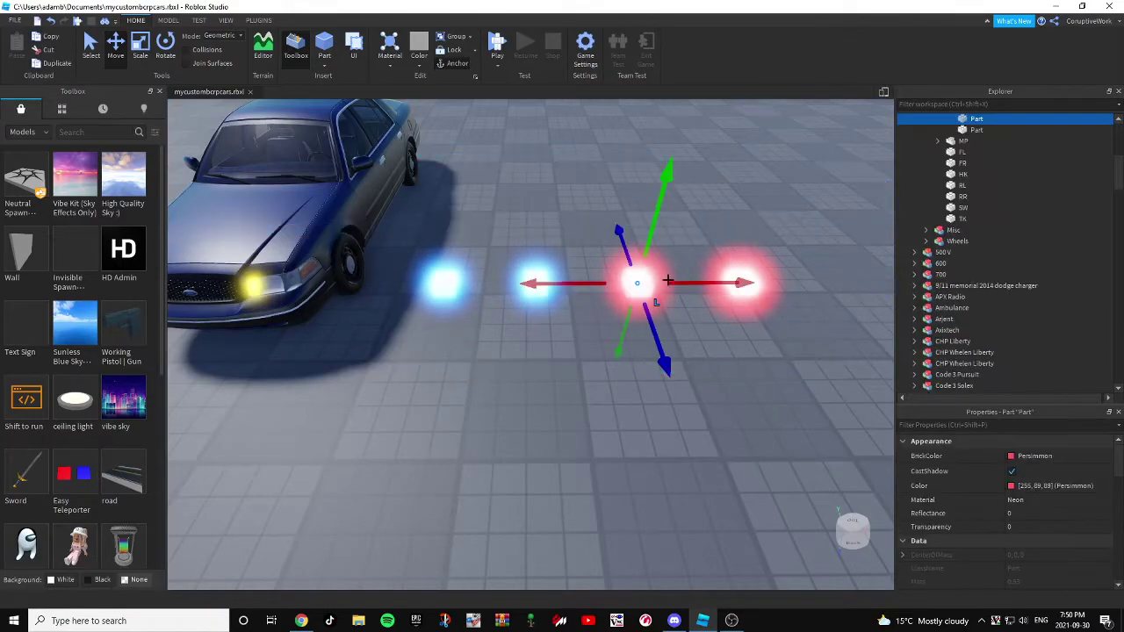
pyautogui.click(918, 191)
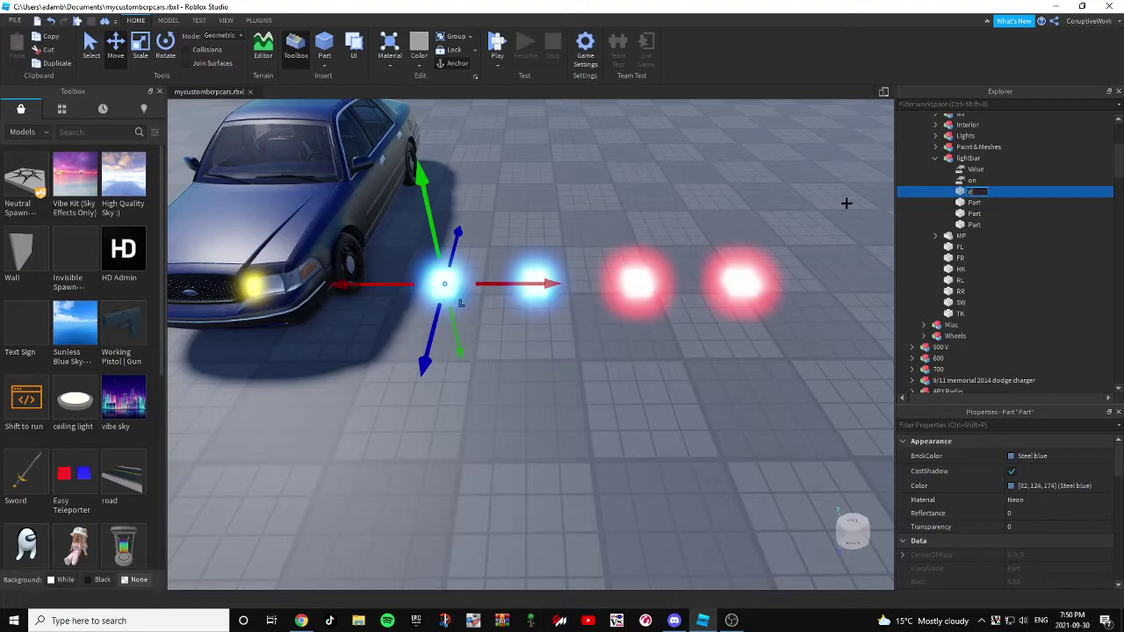
pyautogui.press('Down')
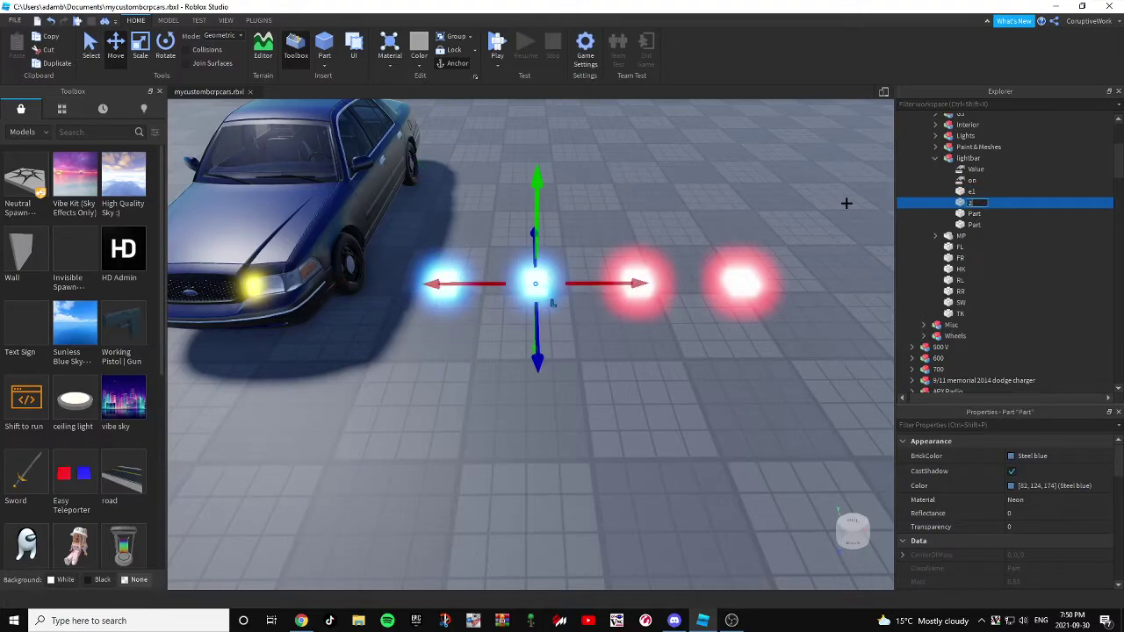
pyautogui.press('Down')
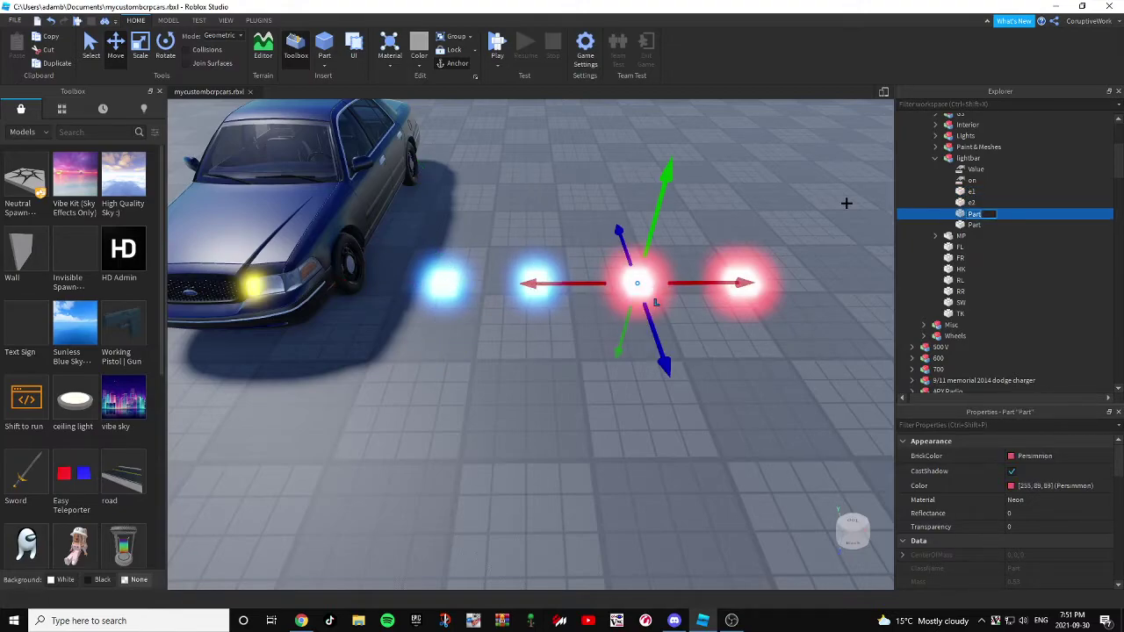
pyautogui.press('Return')
pyautogui.press('Down')
# Step: Rename the fourth part to e4 and bring up the lightbar's insert-object list
pyautogui.press('F2')
pyautogui.write('4')
pyautogui.press('Return')
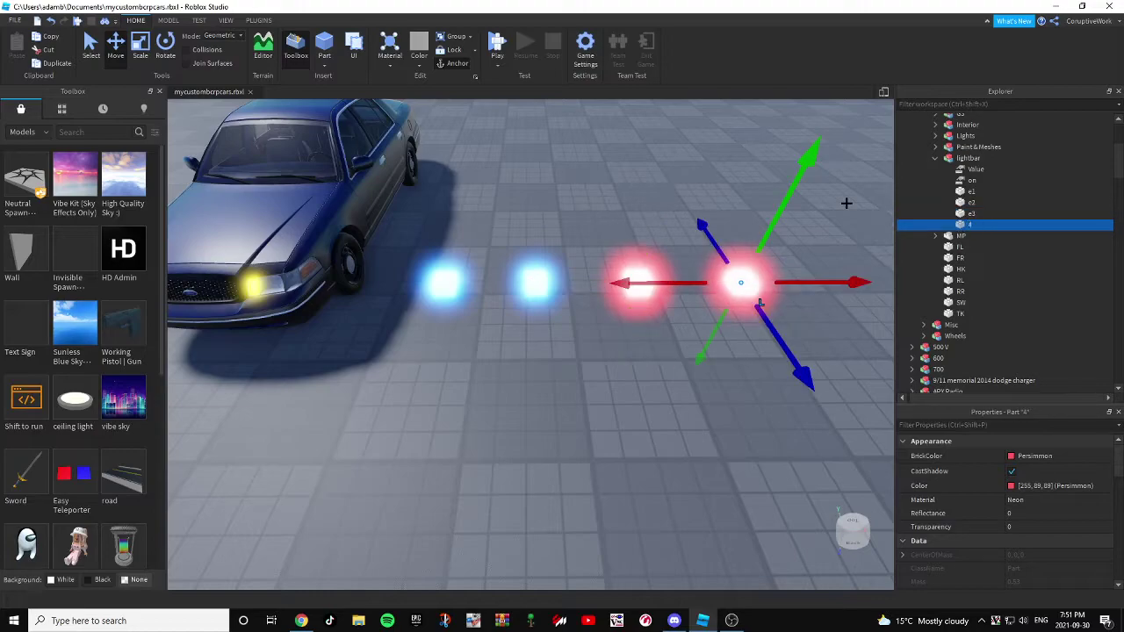
pyautogui.rightClick(974, 224)
pyautogui.click(975, 302)
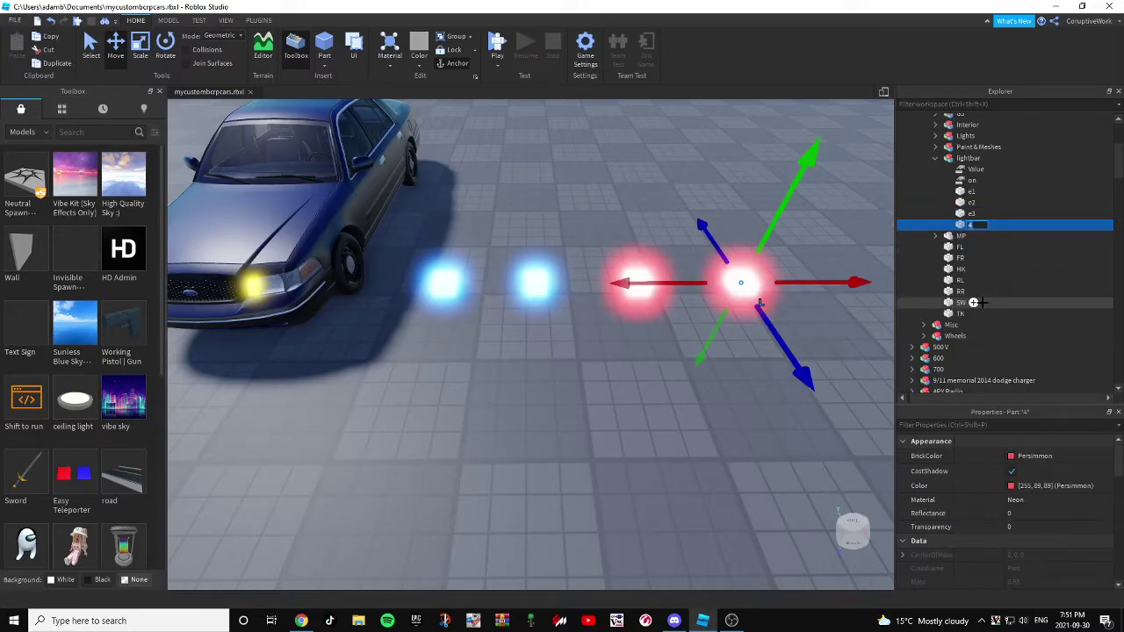
pyautogui.write('e')
pyautogui.press('Return')
pyautogui.click(991, 158)
pyautogui.write('sc')
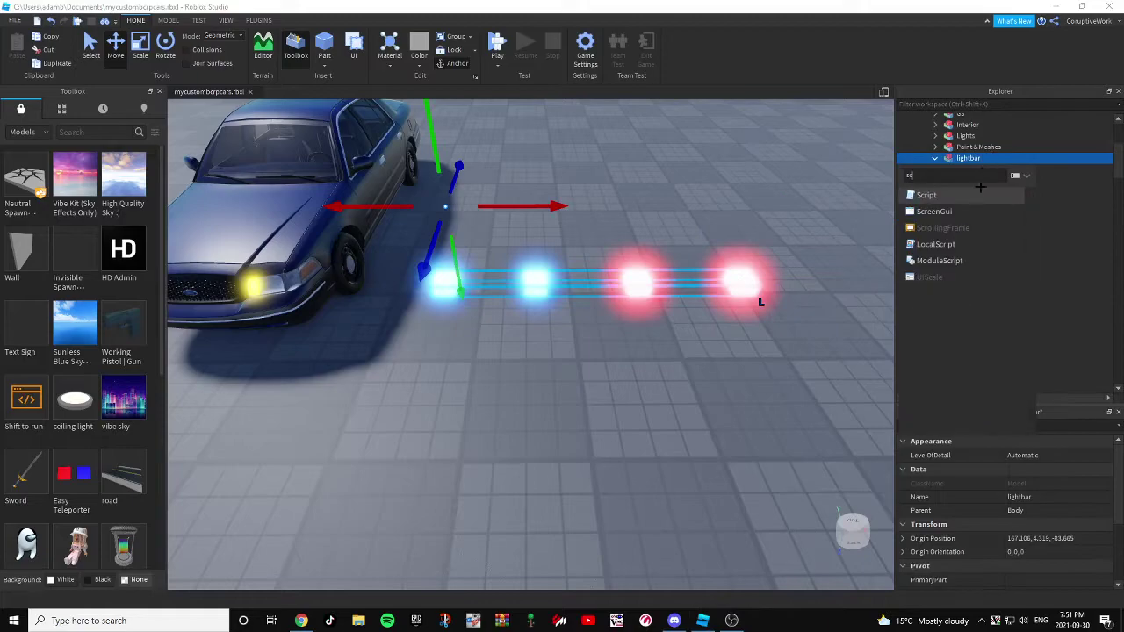
# Step: Add a Script to lightbar with MainVeh = script.Parent and a while true loop
pyautogui.click(982, 190)
pyautogui.hotkey('ctrl', 'a')
pyautogui.keyDown('ctrl'); pyautogui.scroll(1, 527, 343); pyautogui.keyUp('ctrl')
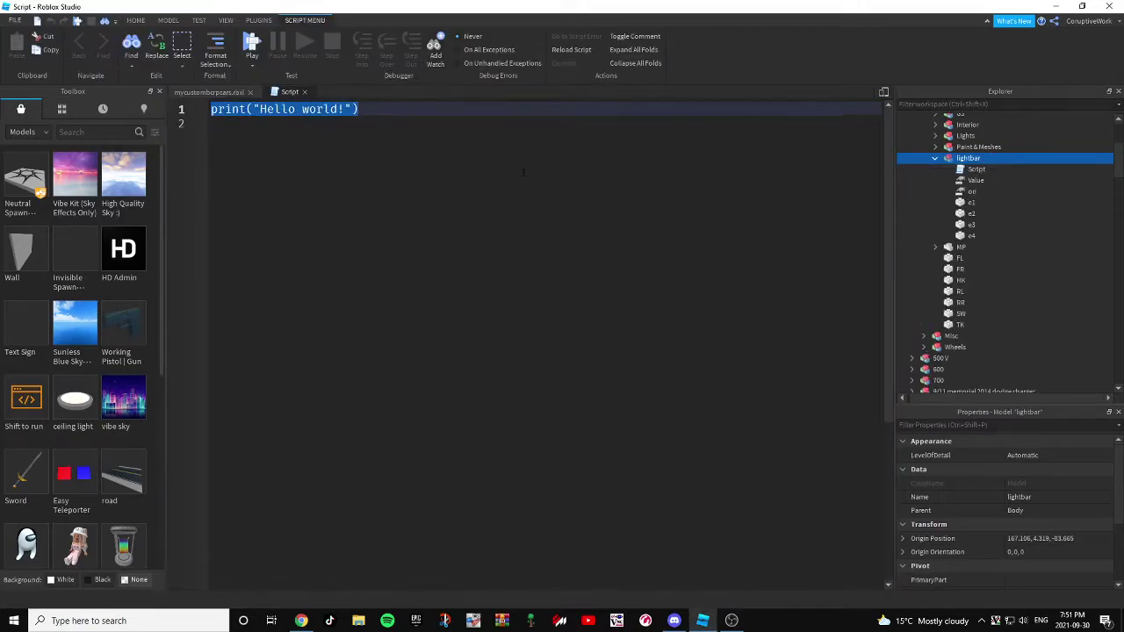
pyautogui.keyDown('ctrl'); pyautogui.scroll(1, 527, 343); pyautogui.keyUp('ctrl')
pyautogui.write('MainVeh = s')
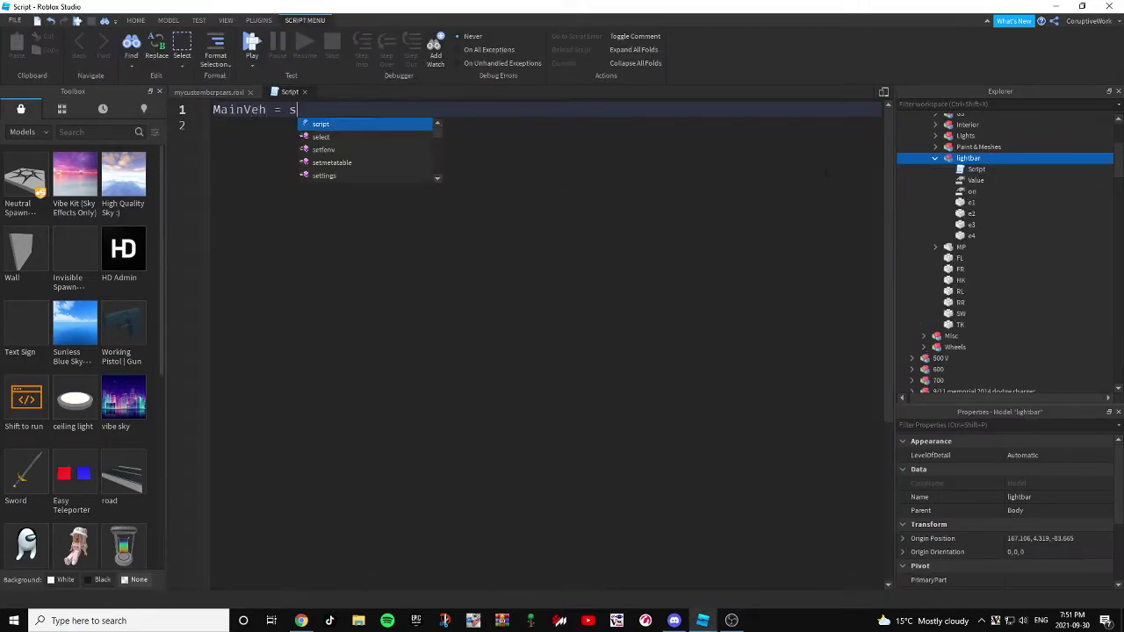
pyautogui.write('cript.Parent')
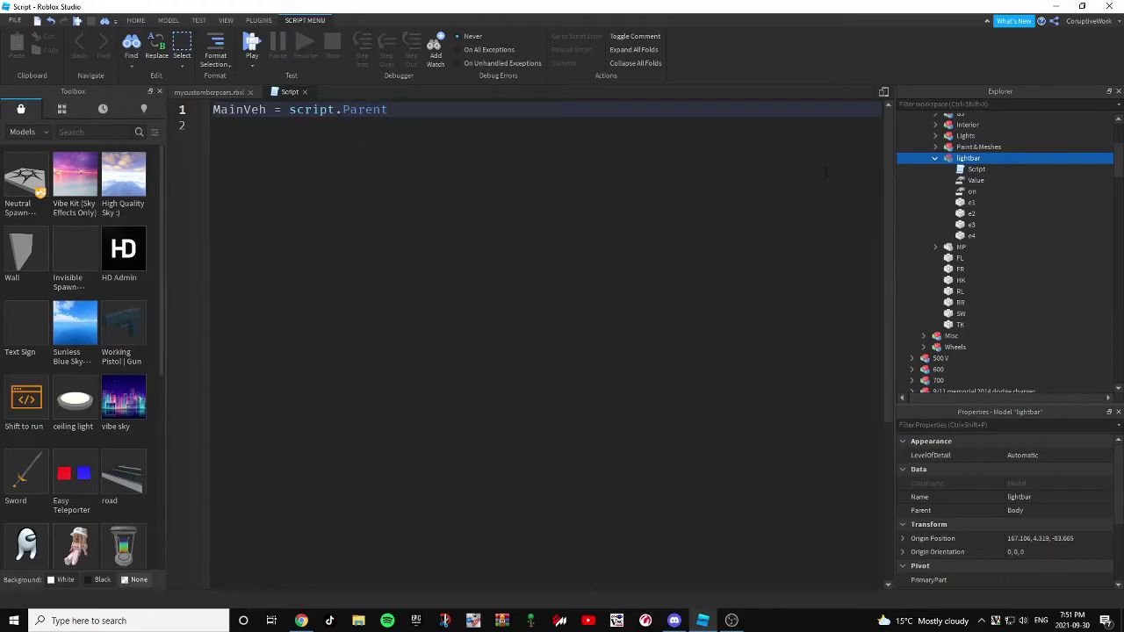
pyautogui.press('Tab')
pyautogui.write('while true do')
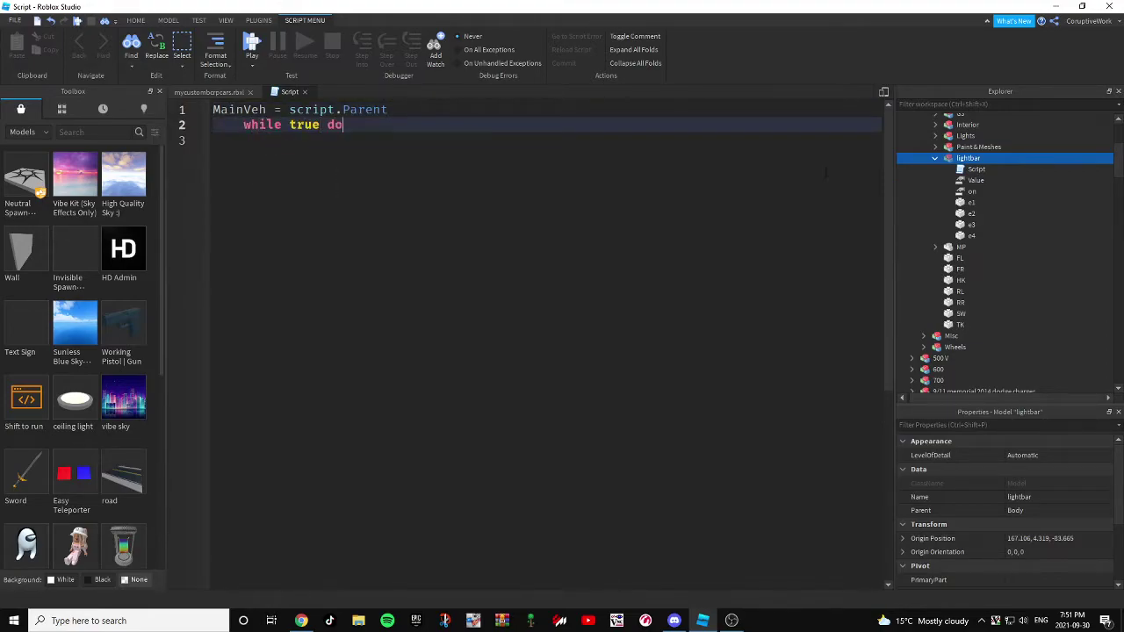
pyautogui.press('Return')
pyautogui.write('wati(')
pyautogui.write('i')
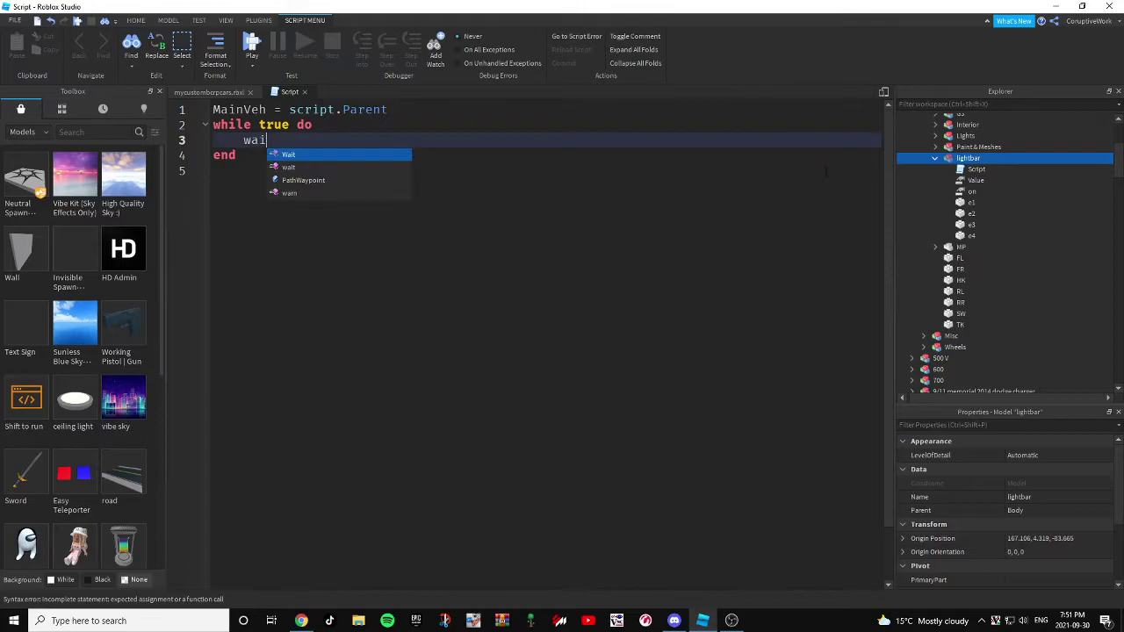
pyautogui.write('t(0')
pyautogui.press('Return')
# Step: Add an 'if MainVeh.on.Value' block setting e1–e4 Transparency to 0, 1, 0, 1
pyautogui.write('if ')
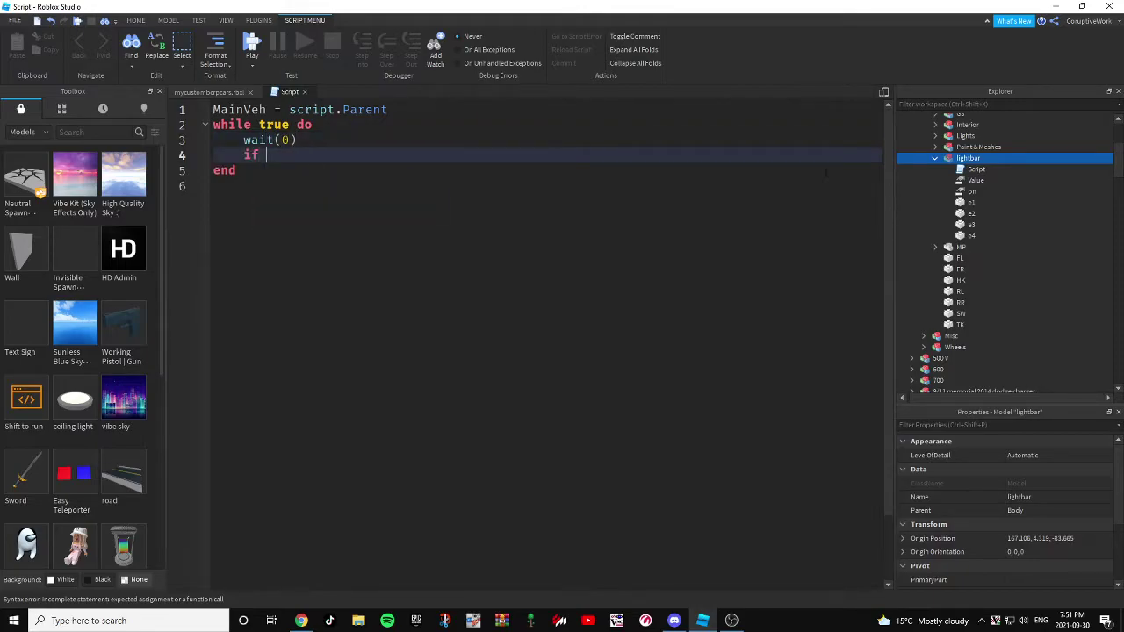
pyautogui.write('MainVeh.on.Value =')
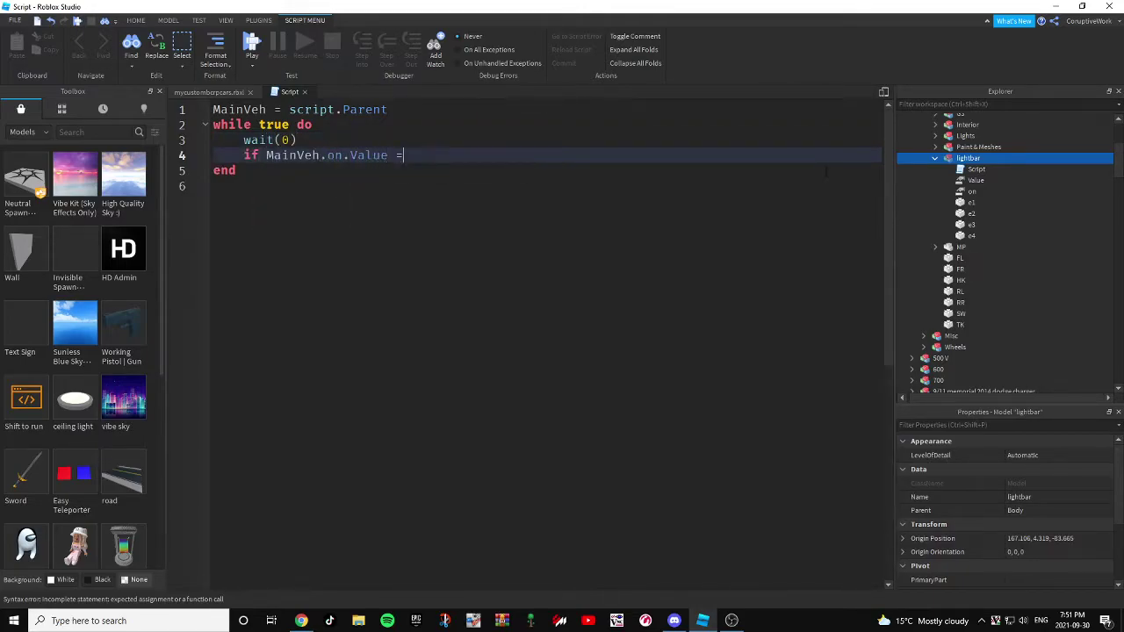
pyautogui.write('= true then')
pyautogui.press('Return')
pyautogui.write('MainVeh')
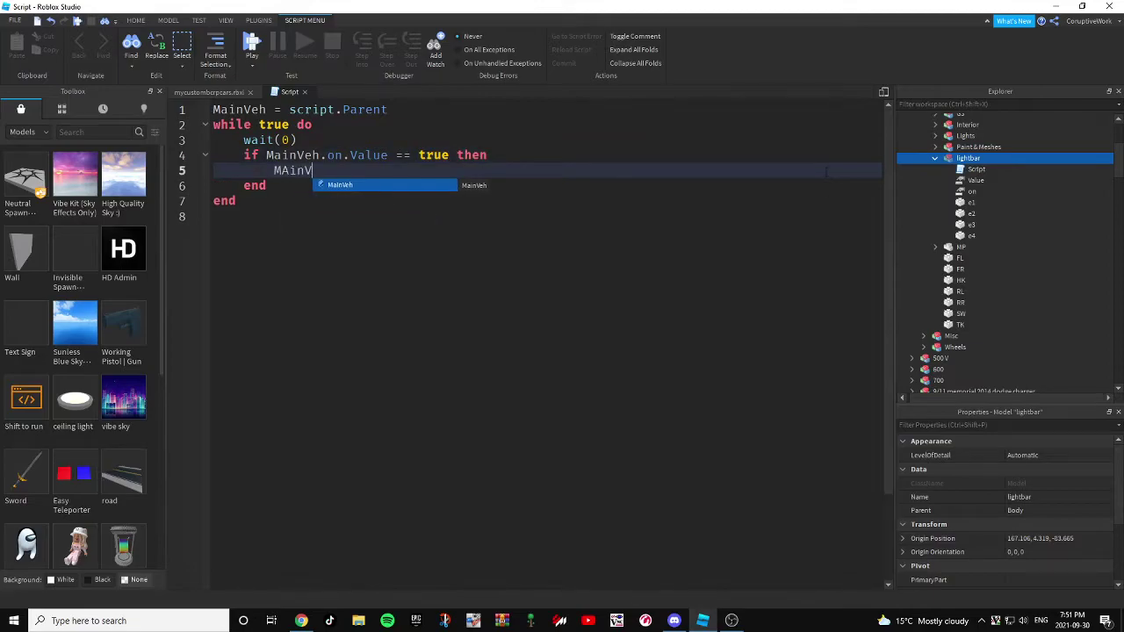
pyautogui.write('.d')
pyautogui.press('BackSpace')
pyautogui.write('e1.')
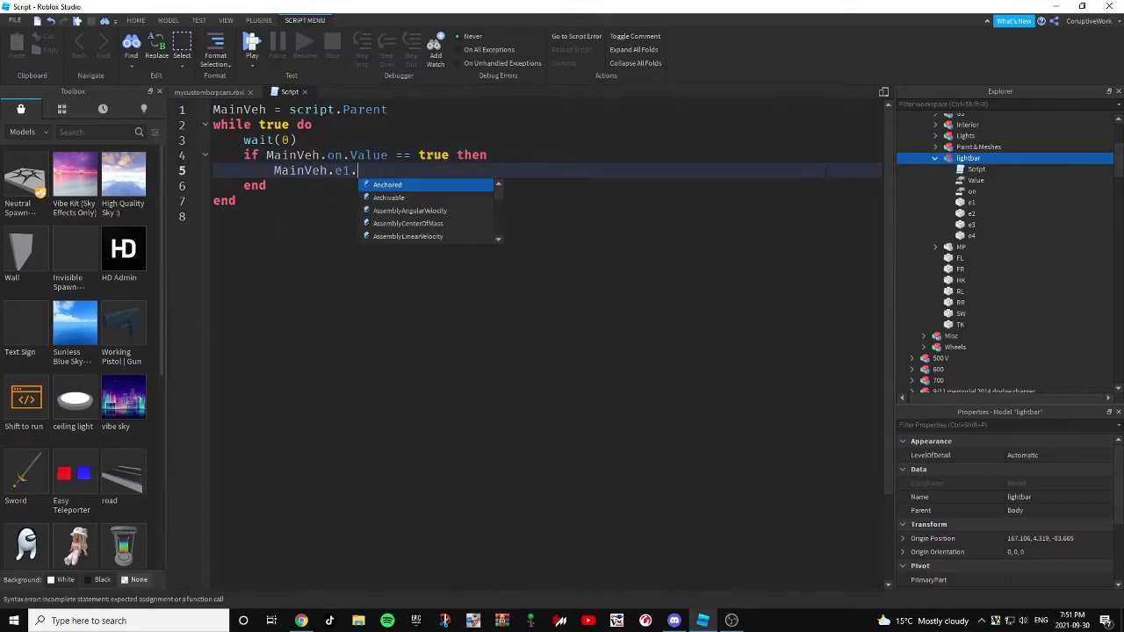
pyautogui.write('Transparency = 0')
pyautogui.press('Return')
pyautogui.write('MainVeh.')
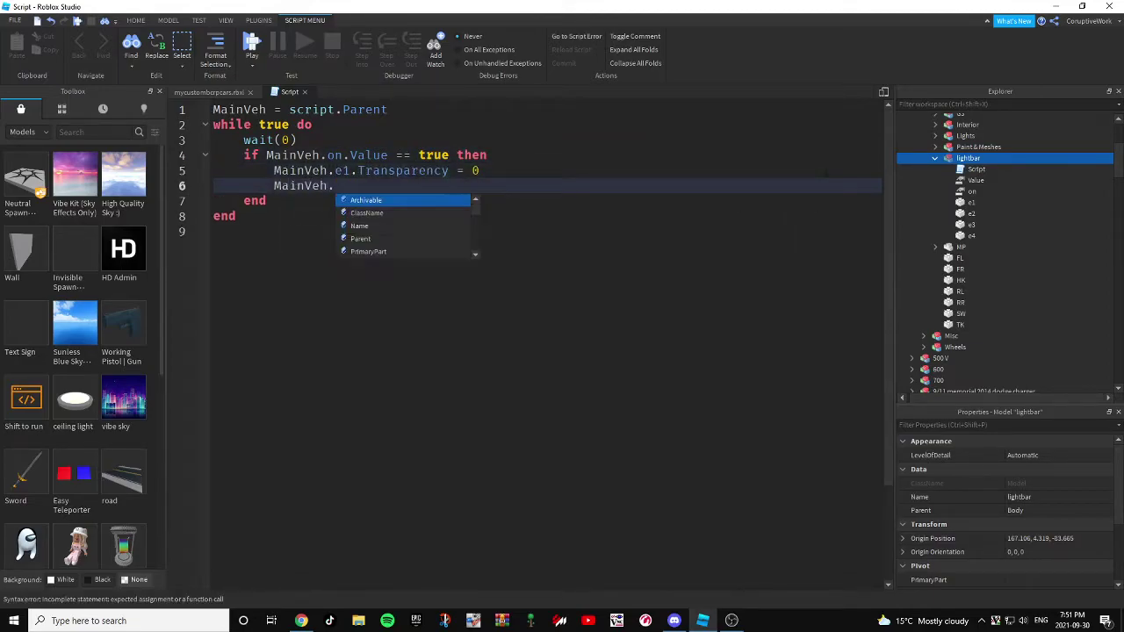
pyautogui.write('e2.Transparency = 1')
pyautogui.press('Return')
pyautogui.write('Ma')
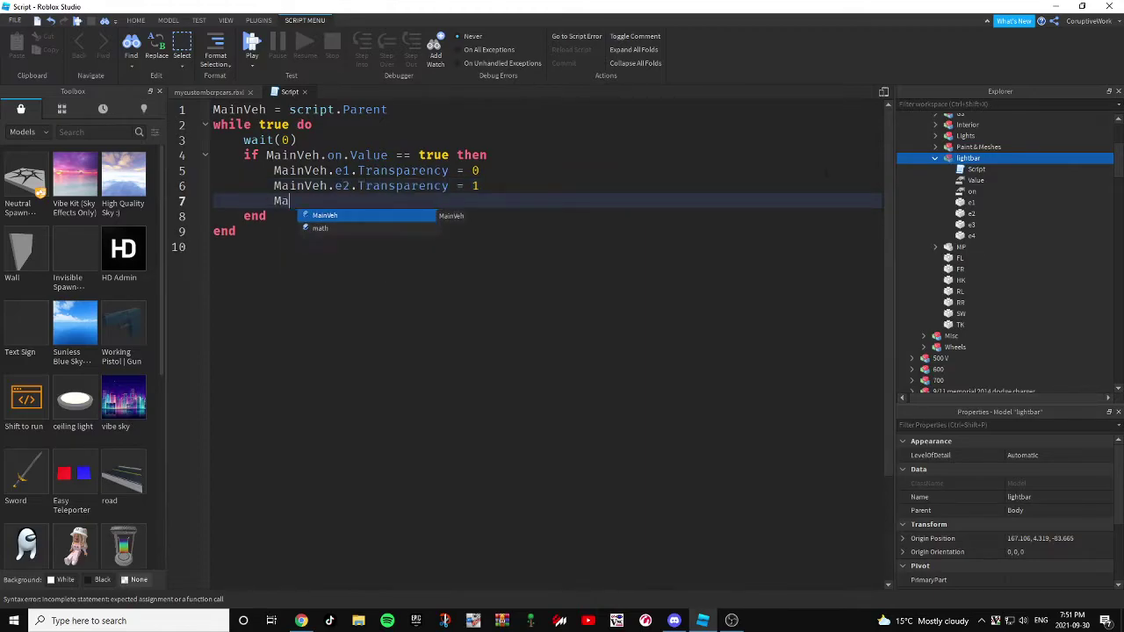
pyautogui.write('inVeh.e3.Transparency = ')
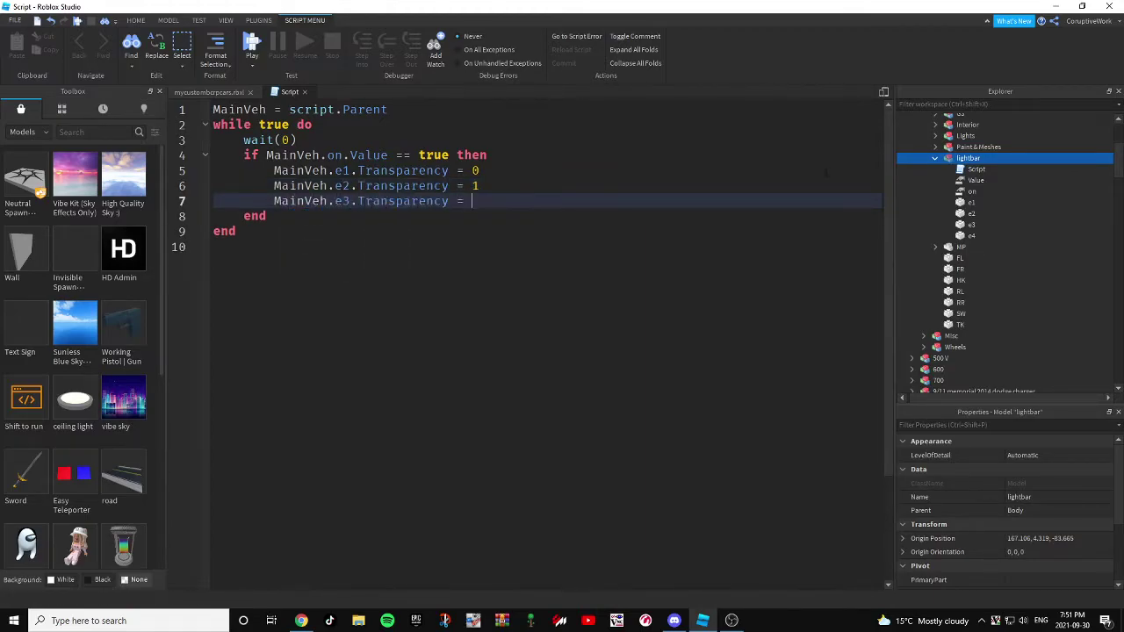
pyautogui.write('0')
pyautogui.press('Return')
pyautogui.write('MainVeh.e4.')
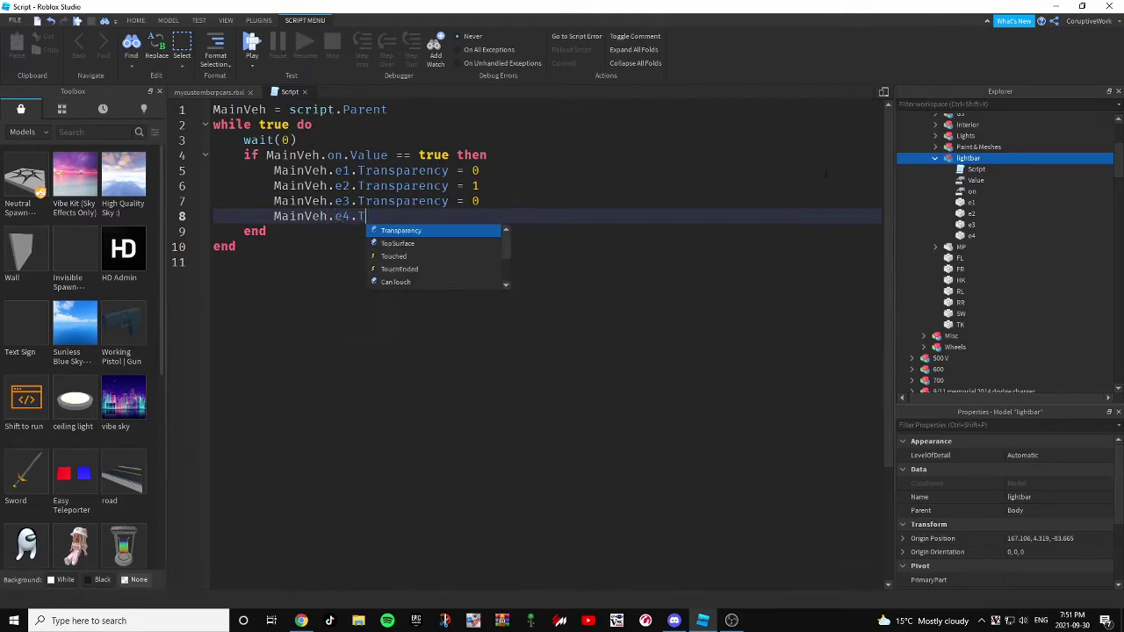
pyautogui.write('Transparency = 1')
pyautogui.press('Return')
pyautogui.write('wait(0.1)')
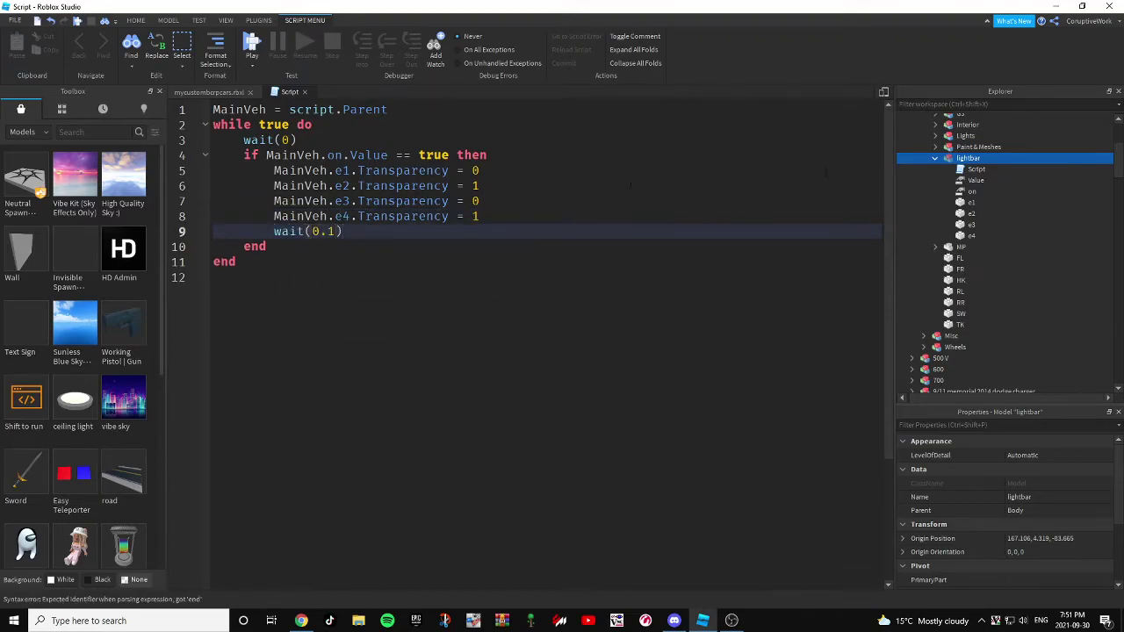
pyautogui.click(482, 172)
# Step: Select e2 and e4, then e1 and e3, in the scene to identify each light
pyautogui.click(208, 92)
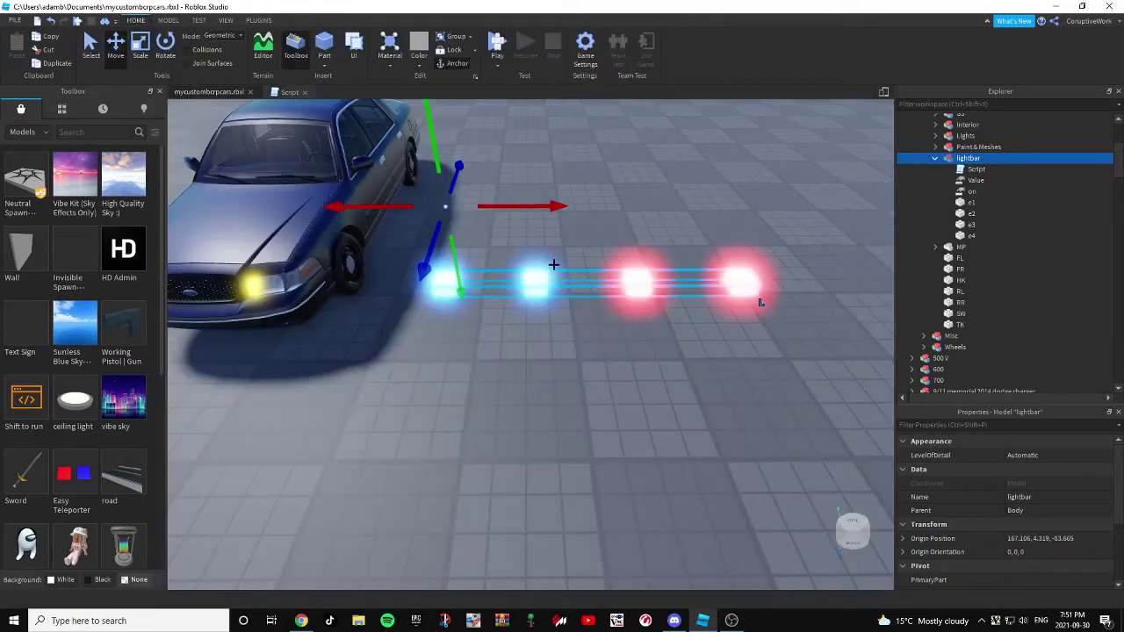
pyautogui.click(631, 399)
pyautogui.click(535, 284)
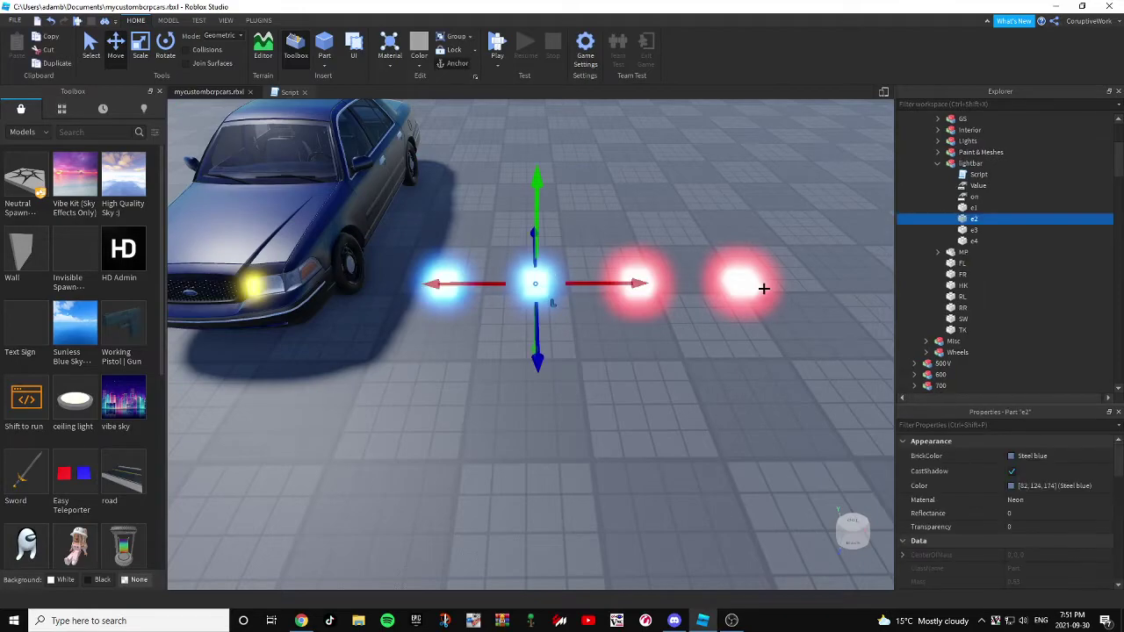
pyautogui.keyDown('ctrl'); pyautogui.click(761, 290); pyautogui.keyUp('ctrl')
pyautogui.click(966, 229)
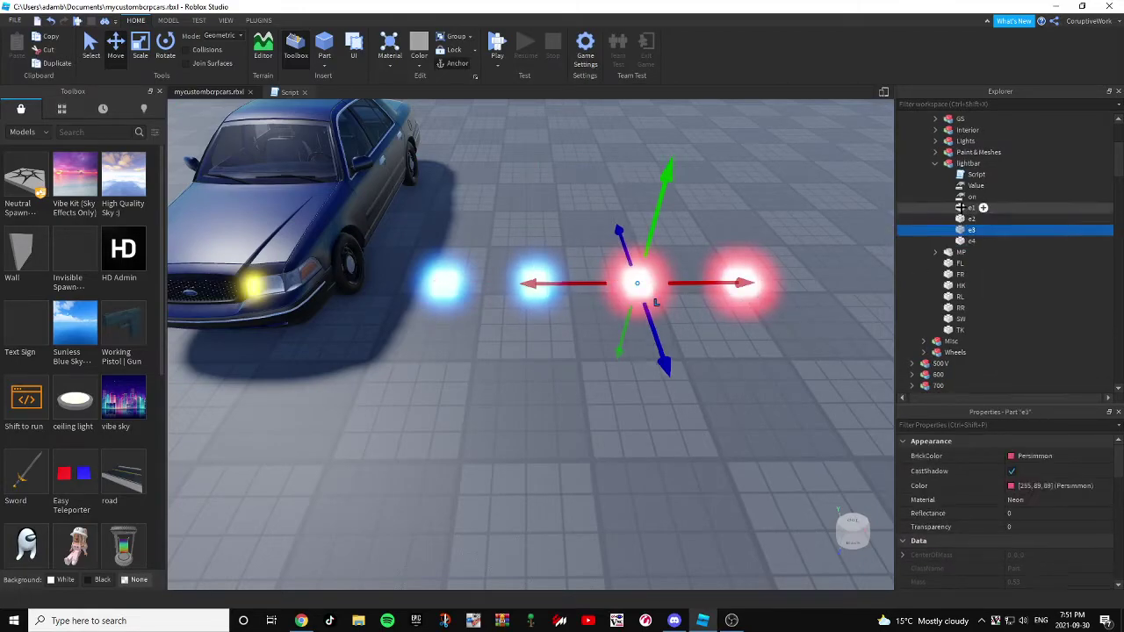
pyautogui.keyDown('ctrl'); pyautogui.click(973, 207); pyautogui.keyUp('ctrl')
pyautogui.click(655, 302)
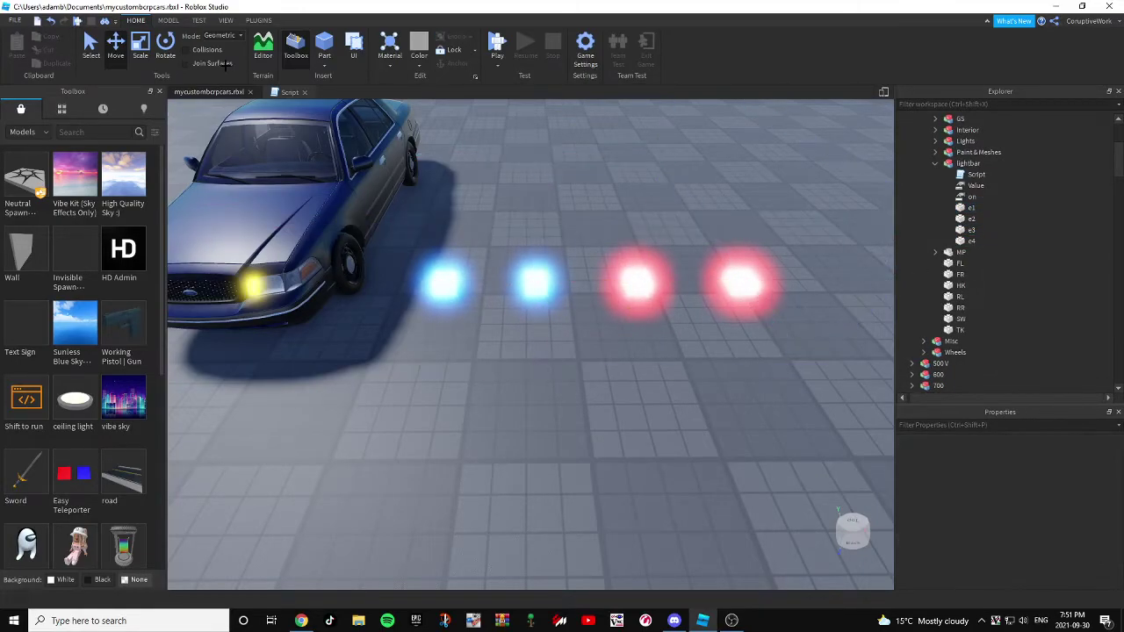
pyautogui.click(289, 91)
# Step: Paste a copy of the light pattern and set line 10's value to 1, making an all-off step
pyautogui.moveTo(344, 231); pyautogui.dragTo(263, 175)
pyautogui.hotkey('ctrl', 'c')
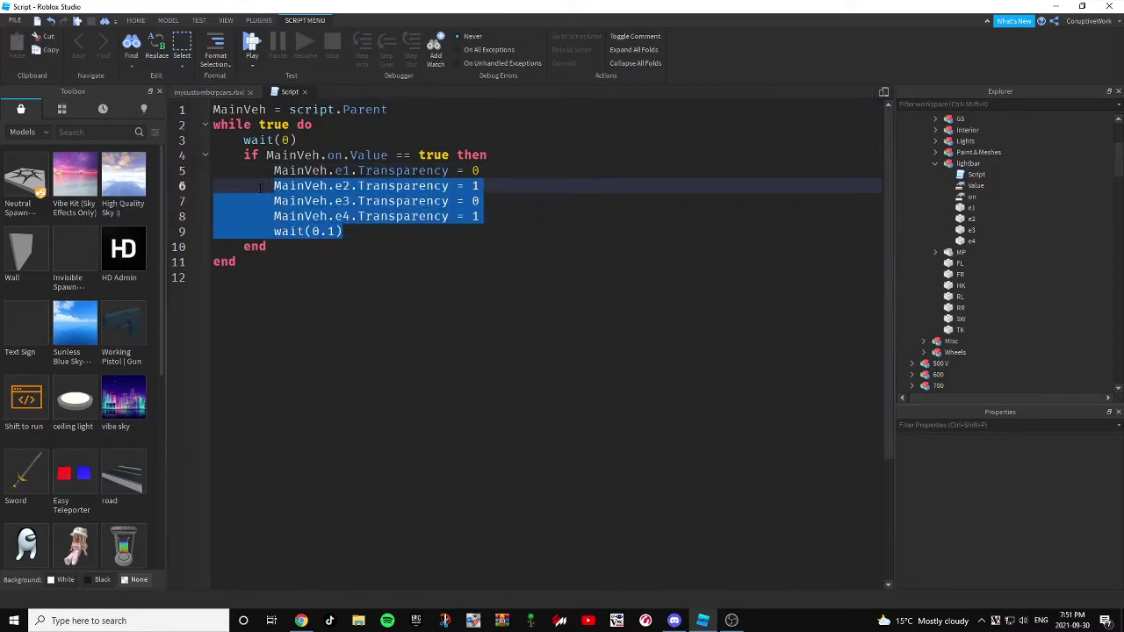
pyautogui.click(363, 233)
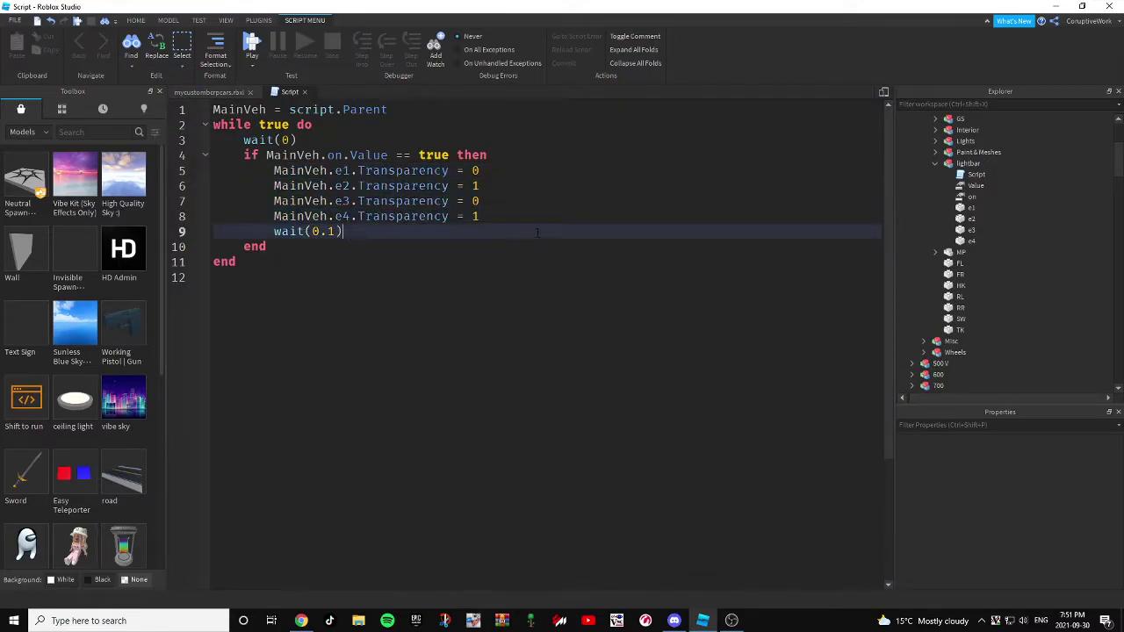
pyautogui.press('Return')
pyautogui.hotkey('ctrl', 'v')
pyautogui.doubleClick(475, 247)
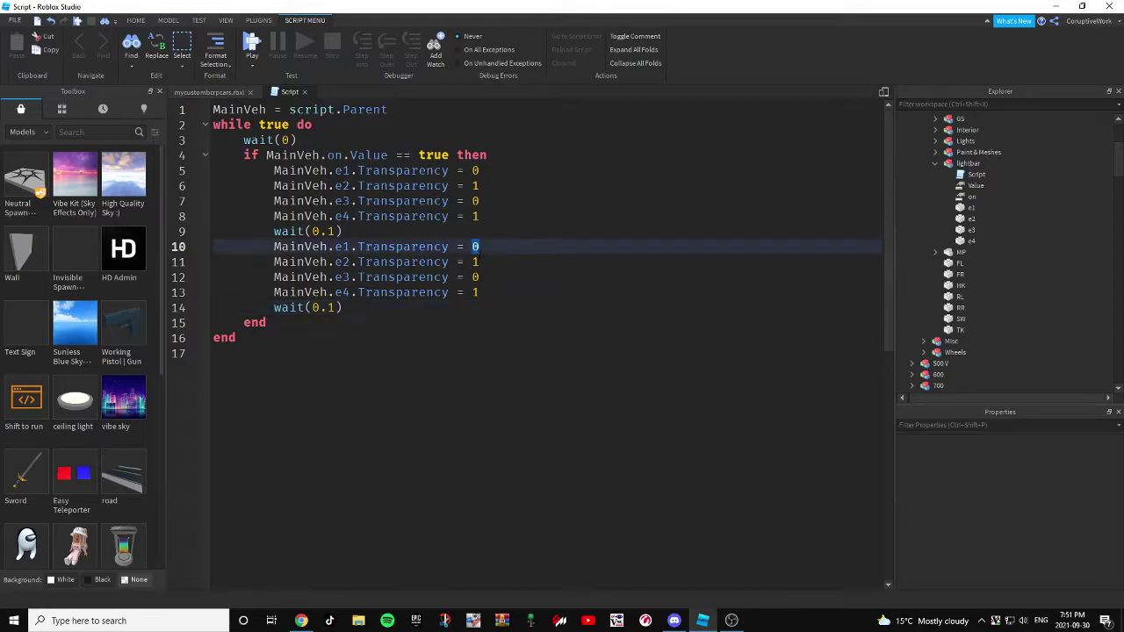
pyautogui.write('1')
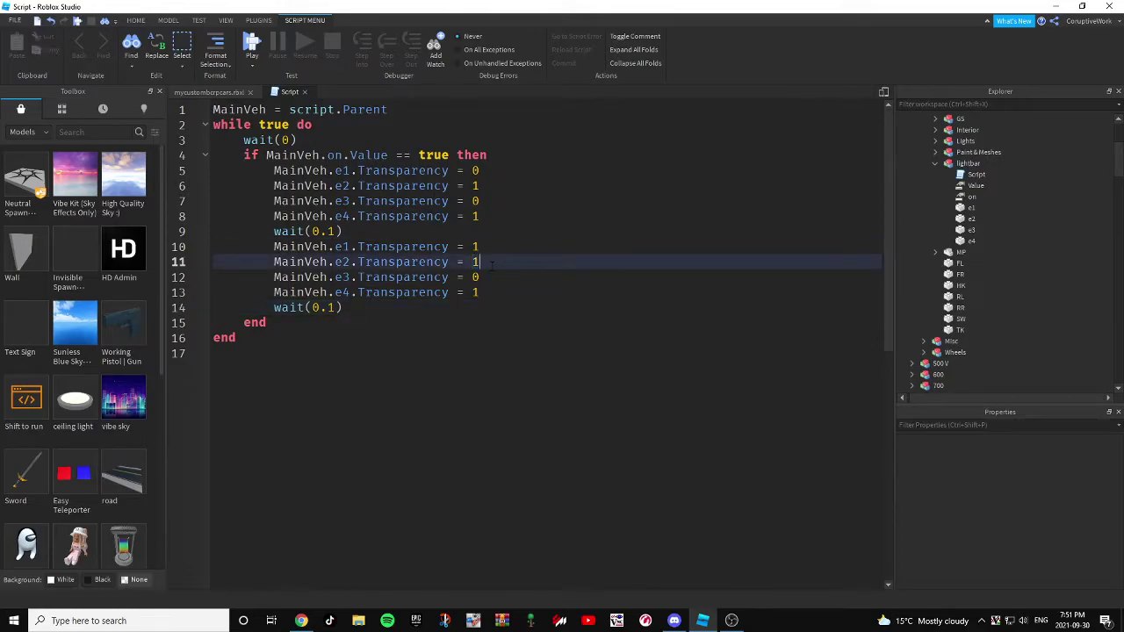
pyautogui.click(483, 277)
pyautogui.write('1')
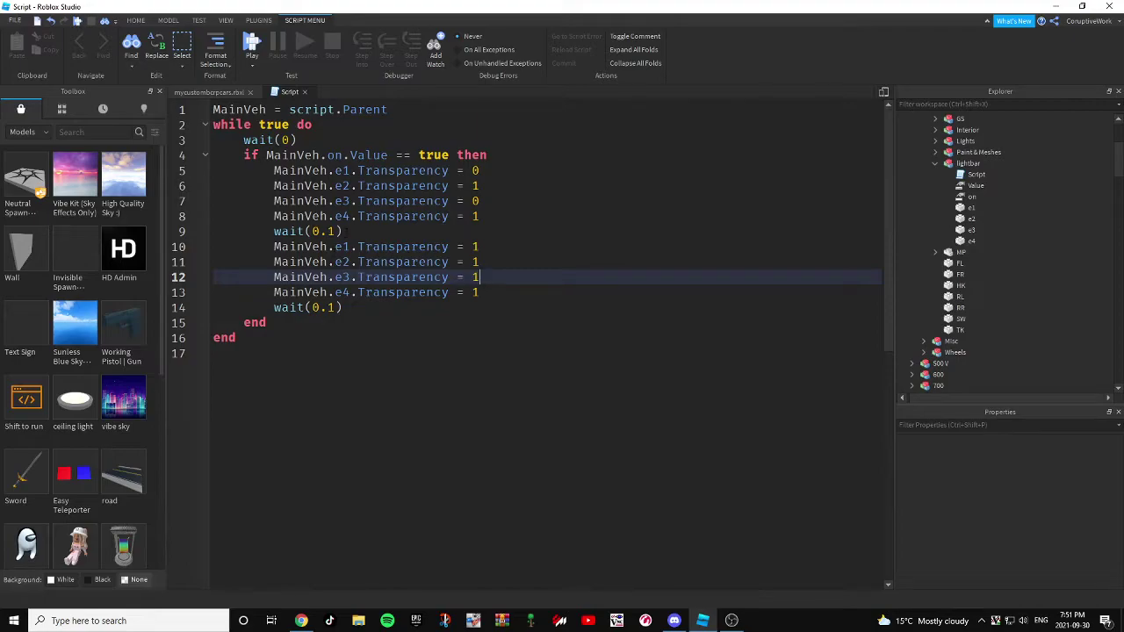
# Step: Paste the e1/e3-on step after line 14's wait and check its values match
pyautogui.moveTo(343, 231); pyautogui.dragTo(240, 170)
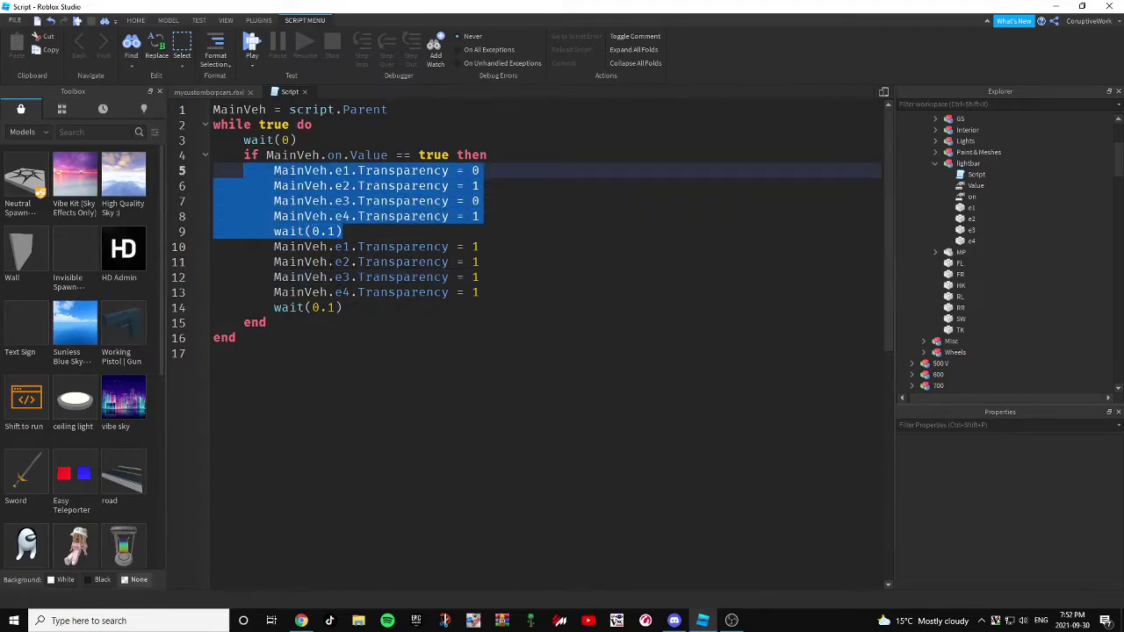
pyautogui.click(355, 309)
pyautogui.press('Return')
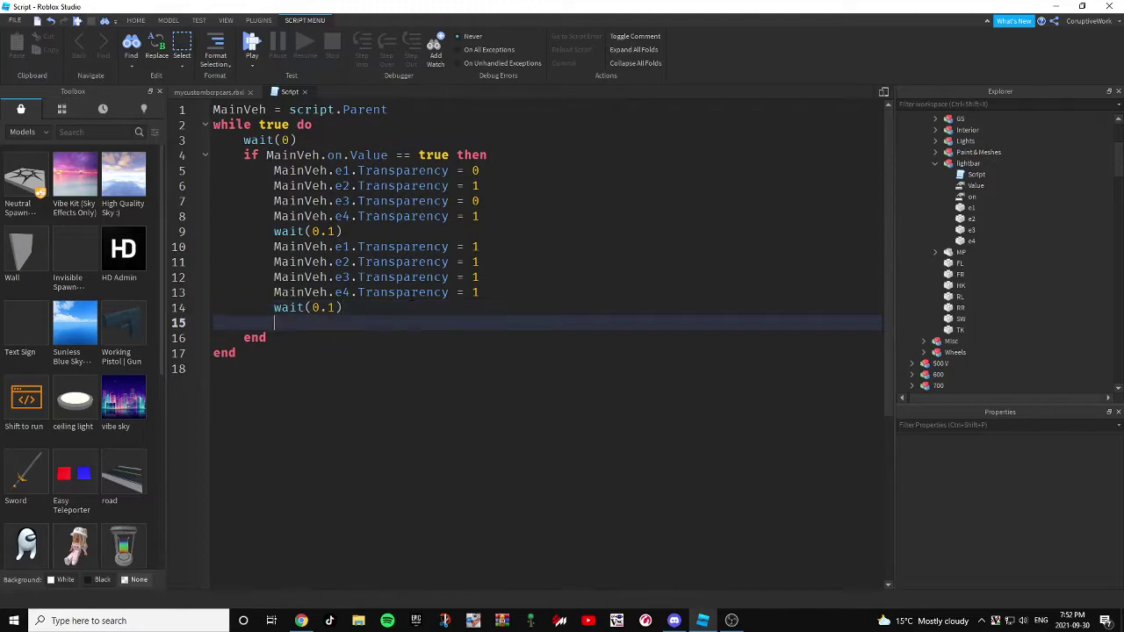
pyautogui.hotkey('ctrl', 'v')
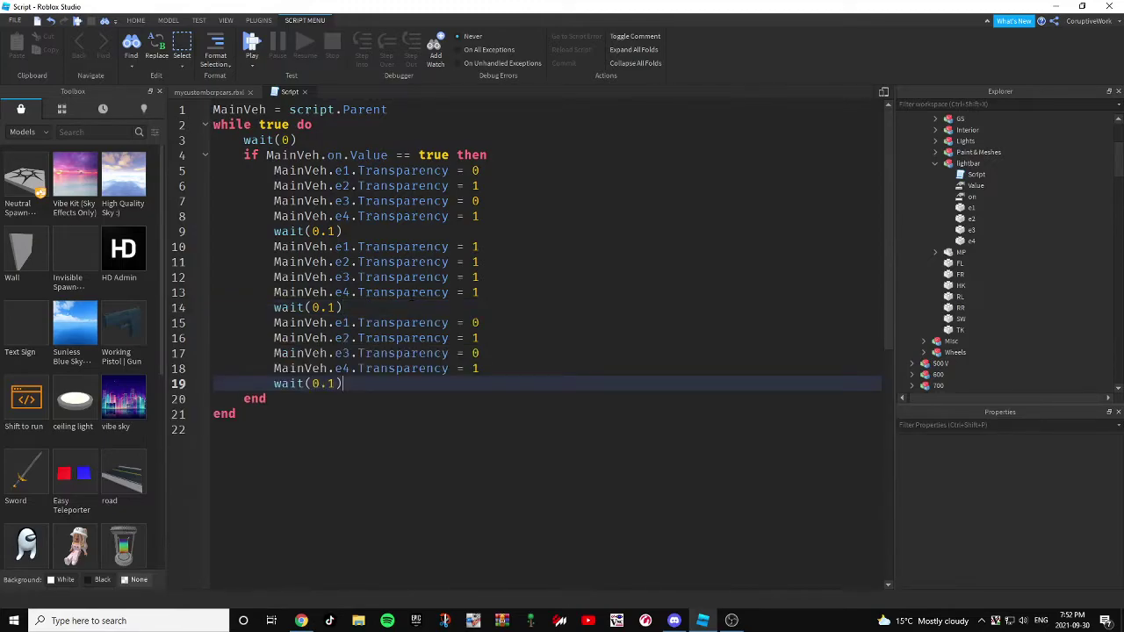
pyautogui.click(481, 186)
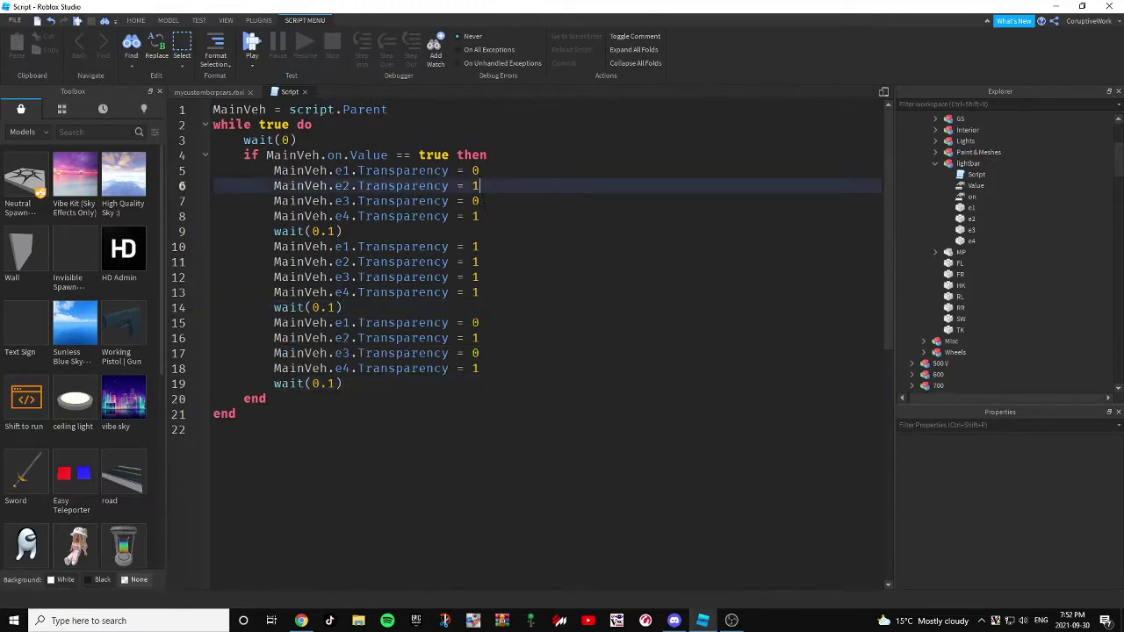
pyautogui.click(498, 341)
pyautogui.click(493, 197)
pyautogui.click(494, 199)
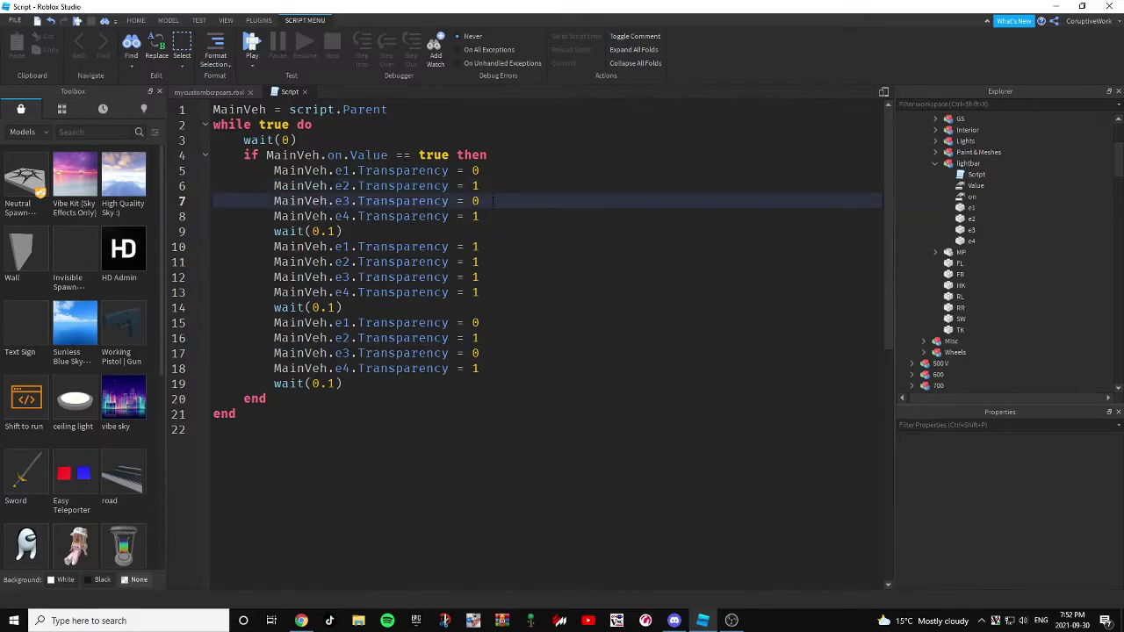
pyautogui.click(494, 186)
pyautogui.click(504, 277)
pyautogui.click(514, 322)
pyautogui.click(520, 368)
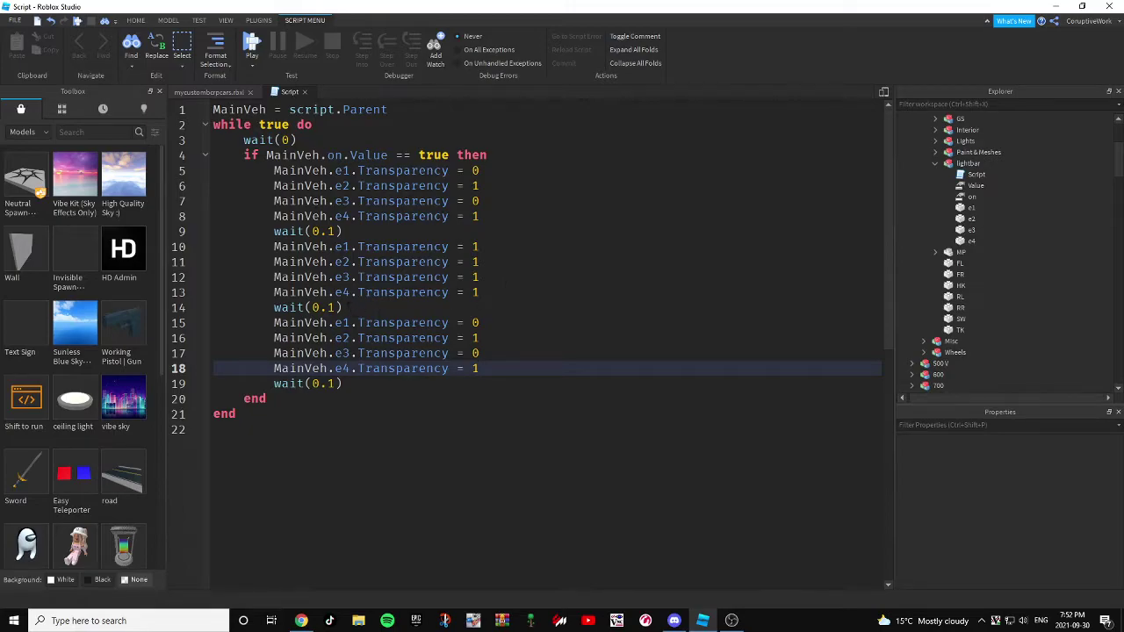
# Step: Paste the all-off step and its wait after the repeated flash step
pyautogui.moveTo(343, 308); pyautogui.dragTo(260, 250)
pyautogui.click(402, 384)
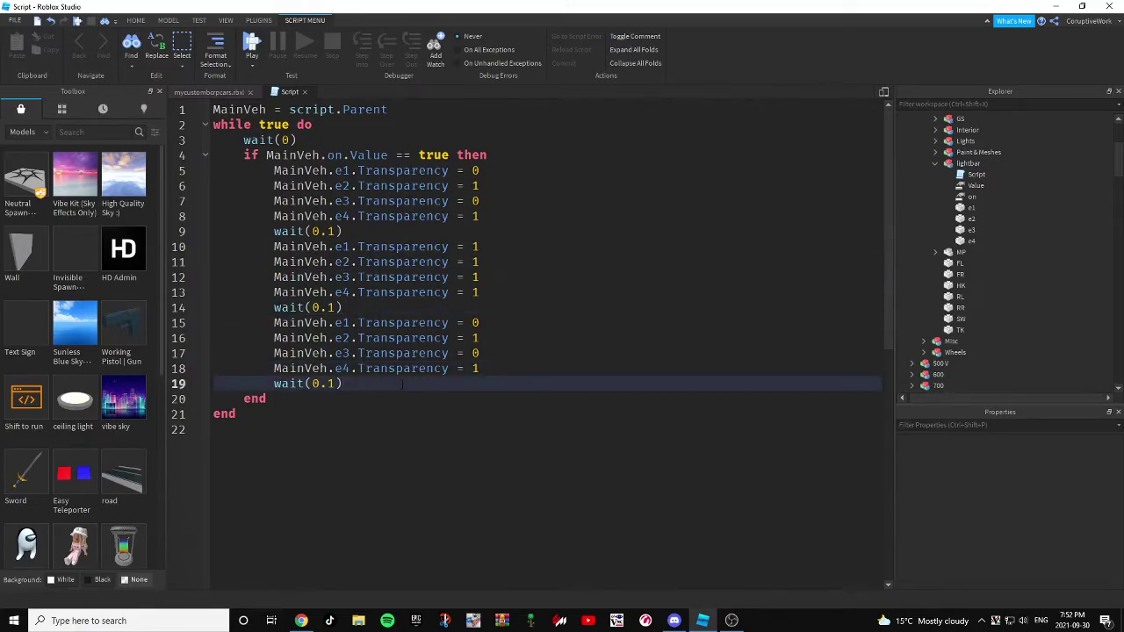
pyautogui.press('Return')
pyautogui.write('MainVeh.e1.Transparency = 1 \t\tMainVeh.e2.Transparency = 1 \t\tMainVeh.e3.Transparency = 1 \t\tMainVeh.e4.Transparency = 1 \t\twait(0.1)')
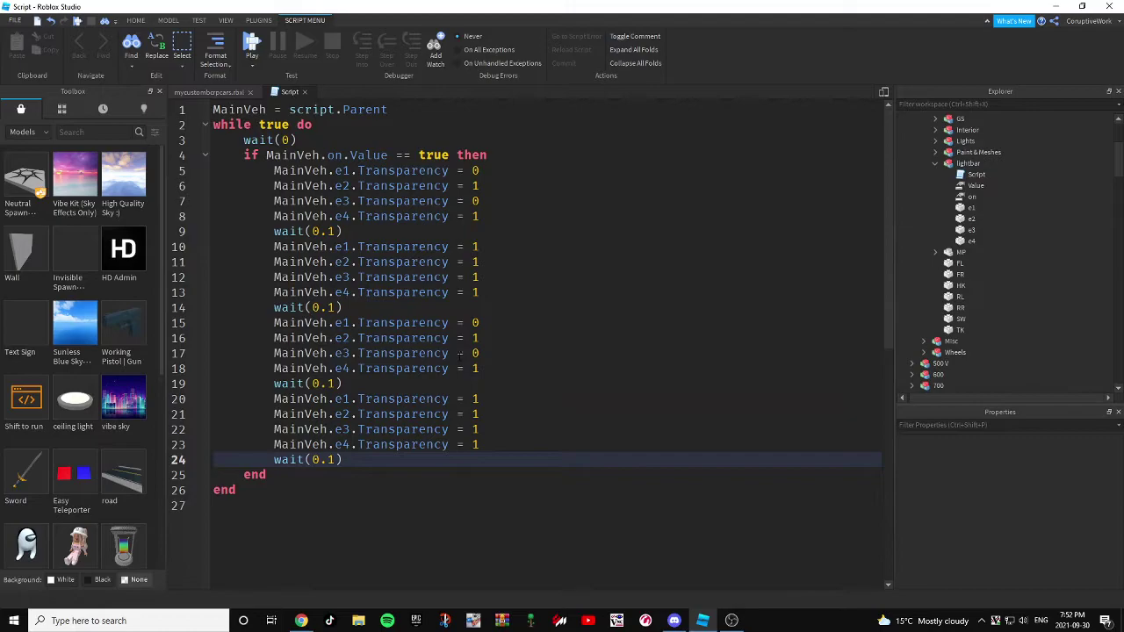
pyautogui.press('Return')
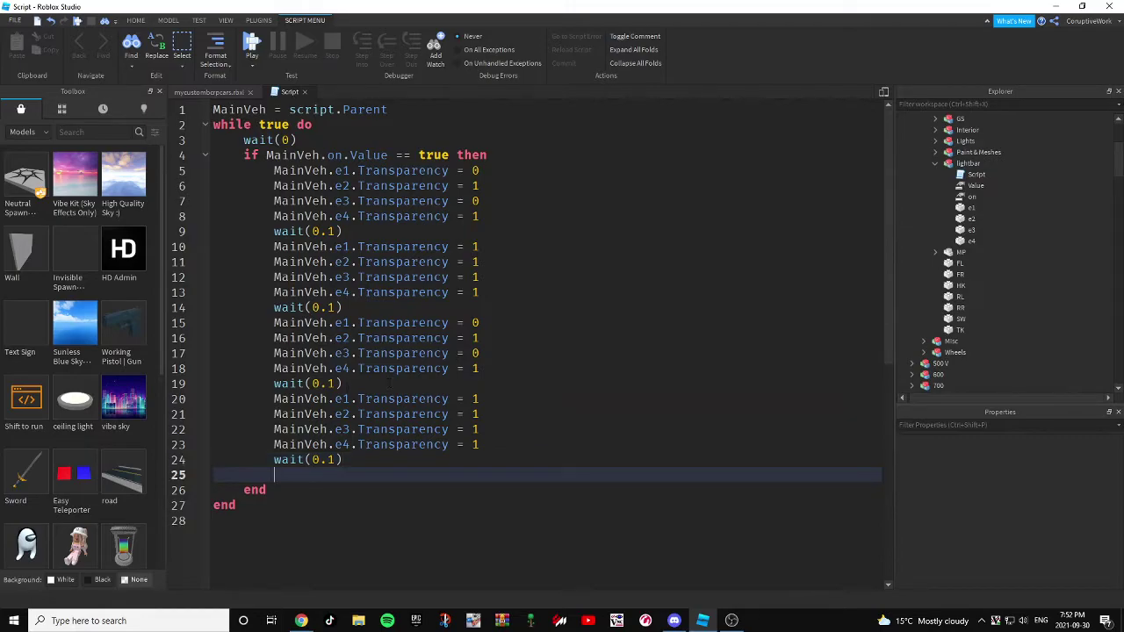
# Step: Copy the e1/e3 flash step and paste it on the new line below
pyautogui.moveTo(390, 383); pyautogui.dragTo(248, 325)
pyautogui.hotkey('ctrl', 'c')
pyautogui.scroll(-3, 246, 323)
pyautogui.click(352, 335)
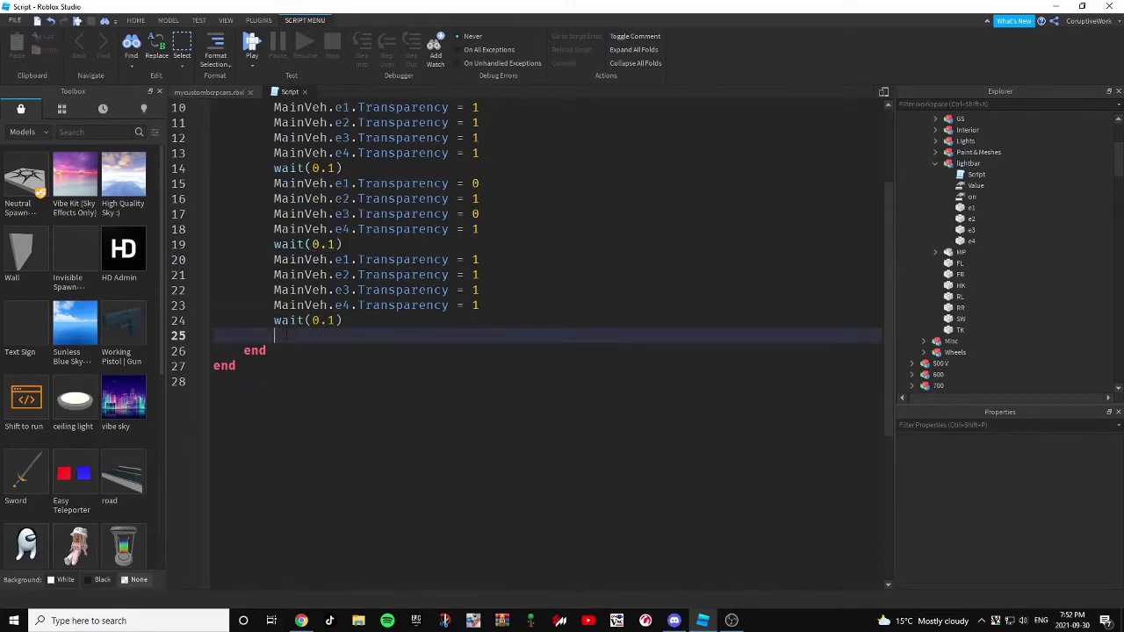
pyautogui.hotkey('ctrl', 'v')
# Step: Change the new step's e1–e4 Transparency values to 1, 0, 1, 0
pyautogui.moveTo(472, 335); pyautogui.dragTo(479, 335)
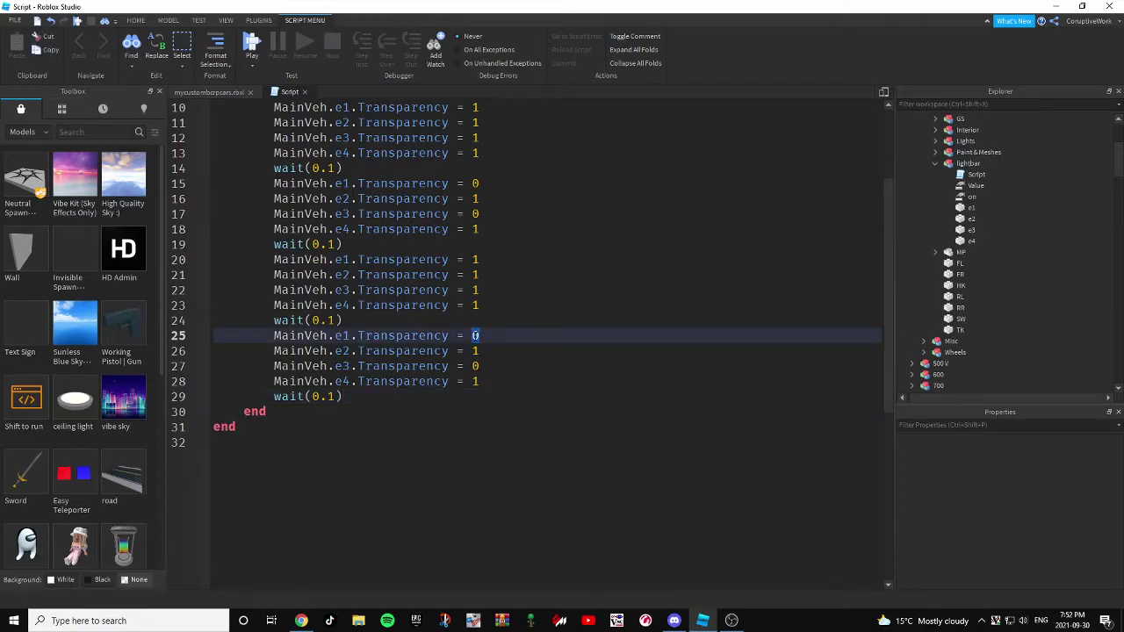
pyautogui.write('1')
pyautogui.press('Down')
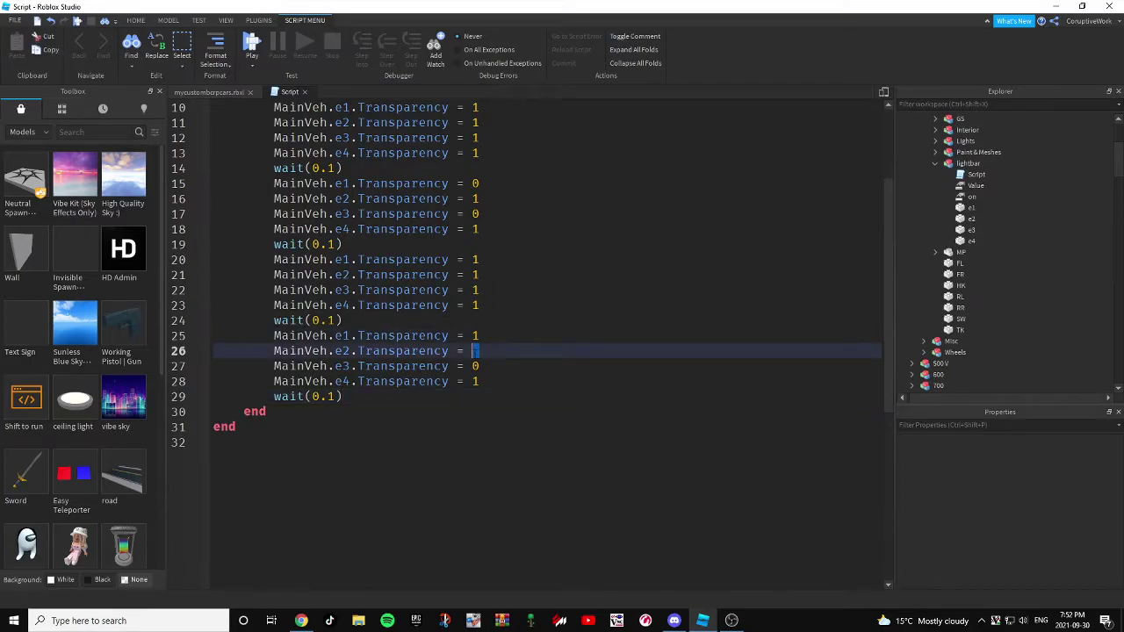
pyautogui.press('BackSpace')
pyautogui.click(470, 351)
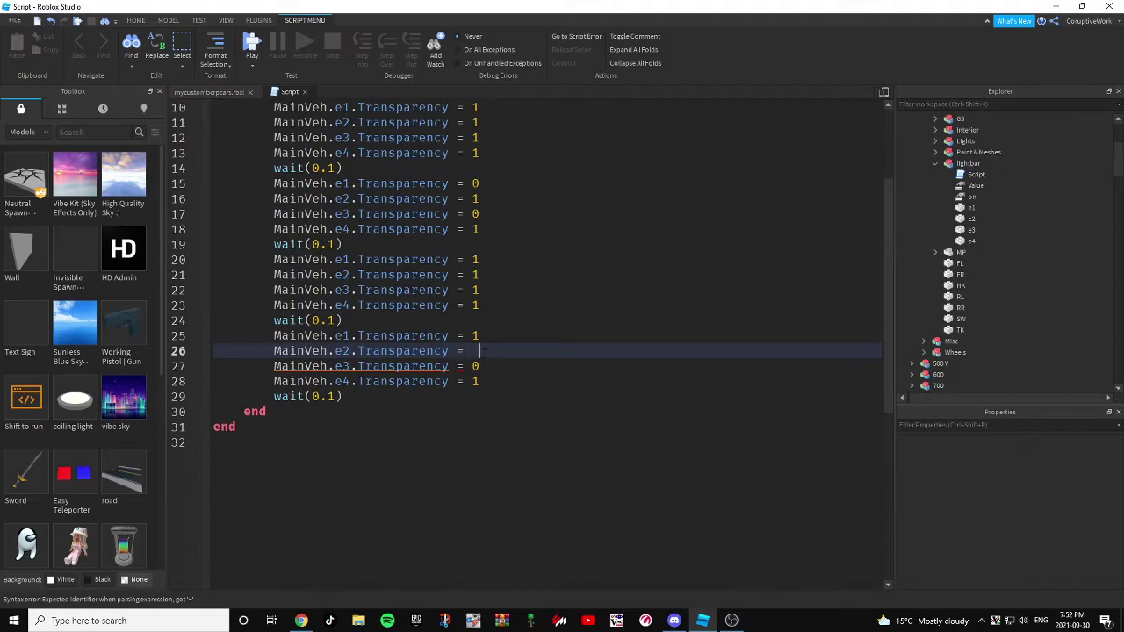
pyautogui.write('0')
pyautogui.press('Down')
pyautogui.press('BackSpace')
pyautogui.write('1')
pyautogui.press('Down')
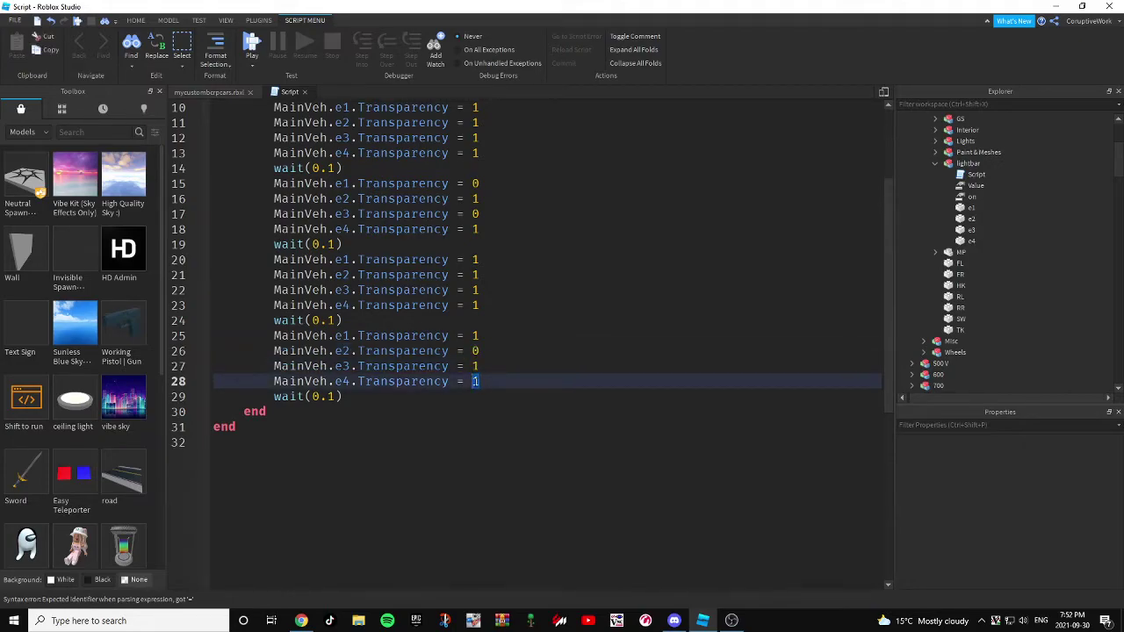
pyautogui.press('BackSpace')
pyautogui.write('0')
# Step: Paste another all-off step after the e2/e4 flash step
pyautogui.moveTo(343, 320); pyautogui.dragTo(213, 259)
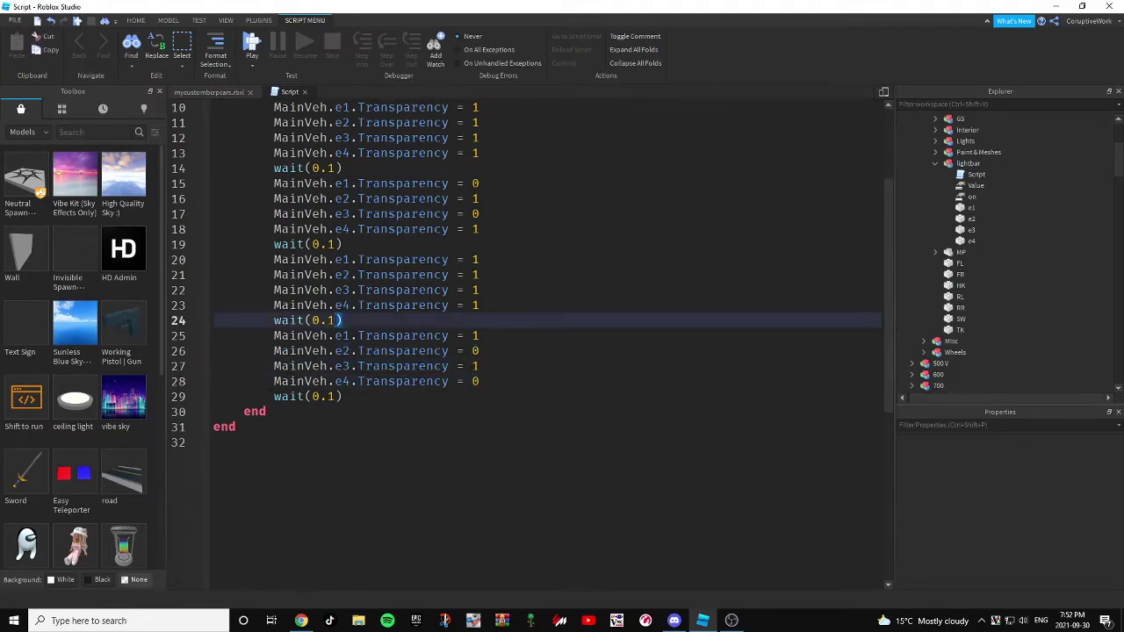
pyautogui.click(353, 396)
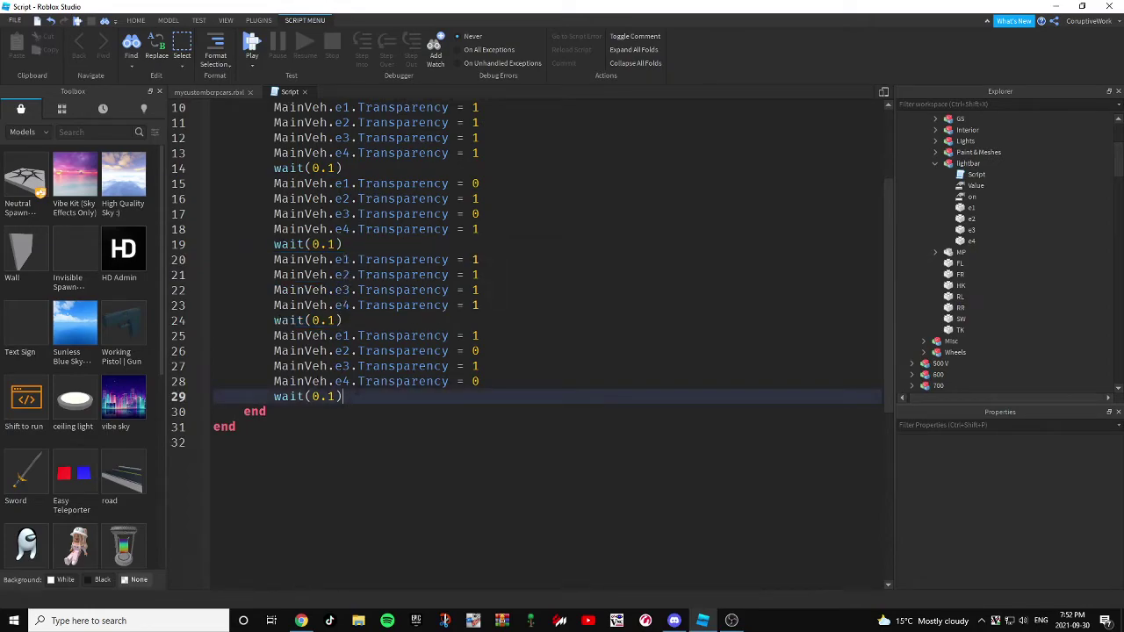
pyautogui.press('Return')
pyautogui.hotkey('ctrl', 'v')
pyautogui.press('Return')
pyautogui.scroll(-2, 527, 343)
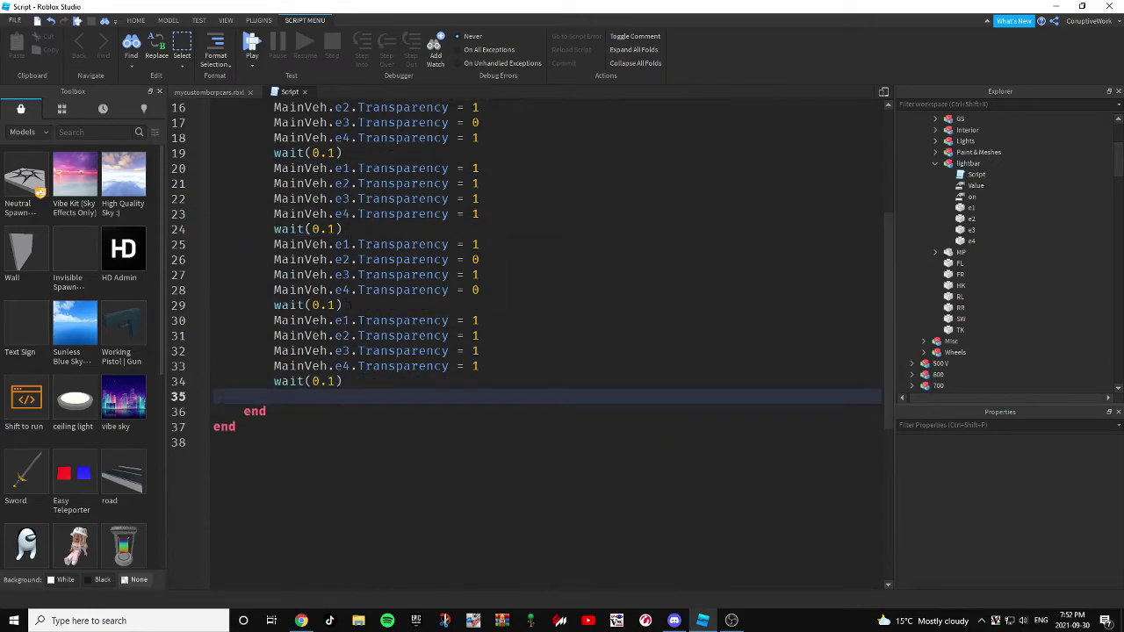
pyautogui.moveTo(351, 305)
pyautogui.mouseDown()
pyautogui.moveTo(263, 244)
pyautogui.moveTo(381, 302)
pyautogui.mouseUp()
pyautogui.click(262, 238)
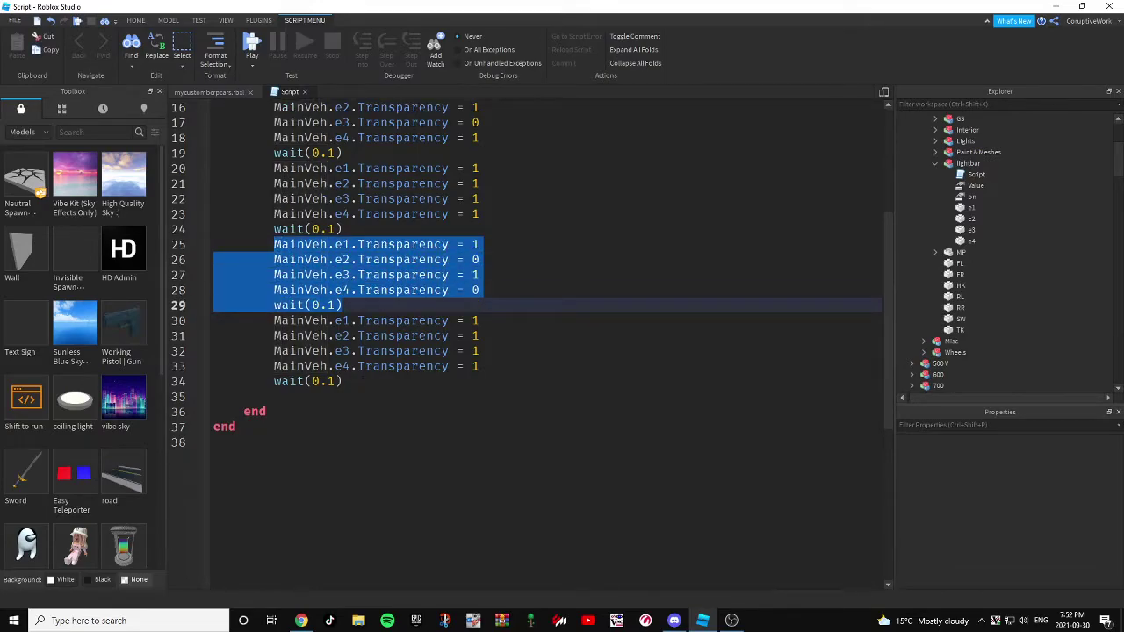
# Step: Paste the e2-and-e4 flash with its wait again and start an else branch
pyautogui.hotkey('ctrl', 'c')
pyautogui.click(461, 396)
pyautogui.hotkey('ctrl', 'v')
pyautogui.press('Return')
pyautogui.write('el')
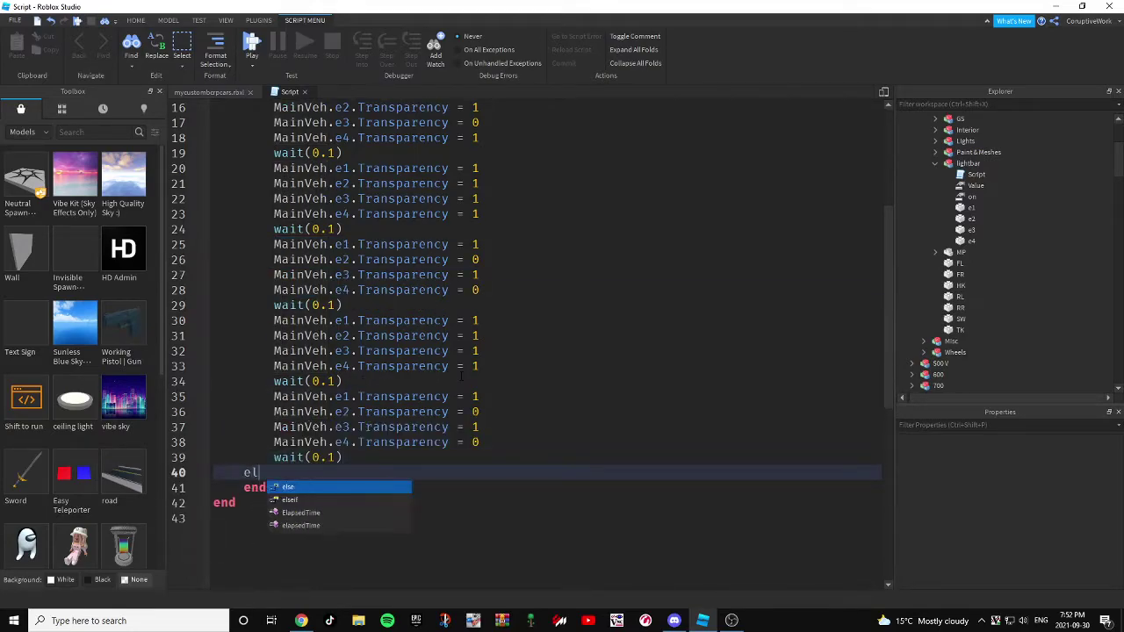
pyautogui.press('Tab')
pyautogui.press('Return')
# Step: Copy the four Transparency = 1 lines into the else branch to hide all lights
pyautogui.scroll(-1, 461, 376)
pyautogui.scroll(-1, 461, 376)
pyautogui.moveTo(481, 275); pyautogui.dragTo(255, 235)
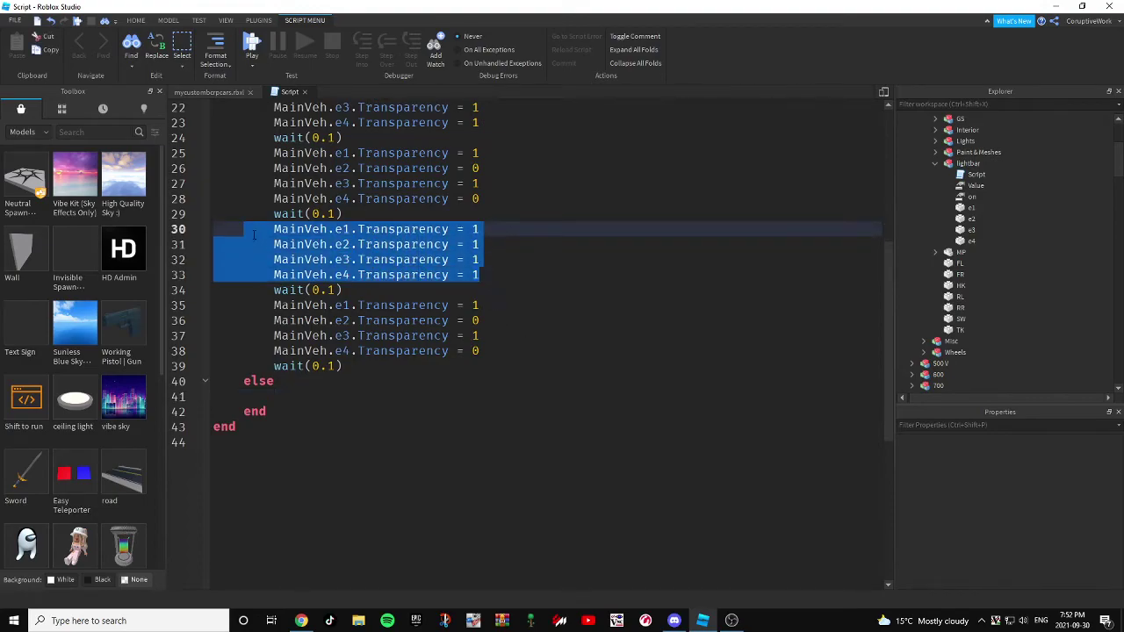
pyautogui.hotkey('ctrl', 'c')
pyautogui.click(451, 396)
pyautogui.hotkey('ctrl', 'v')
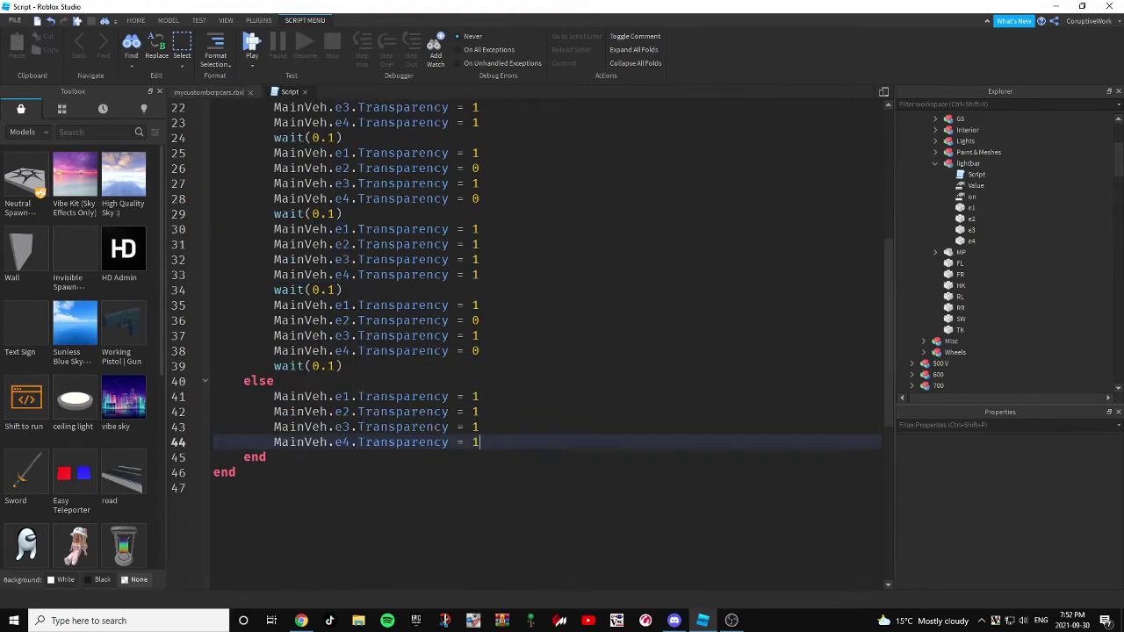
pyautogui.scroll(7, 436, 233)
pyautogui.scroll(-8, 443, 245)
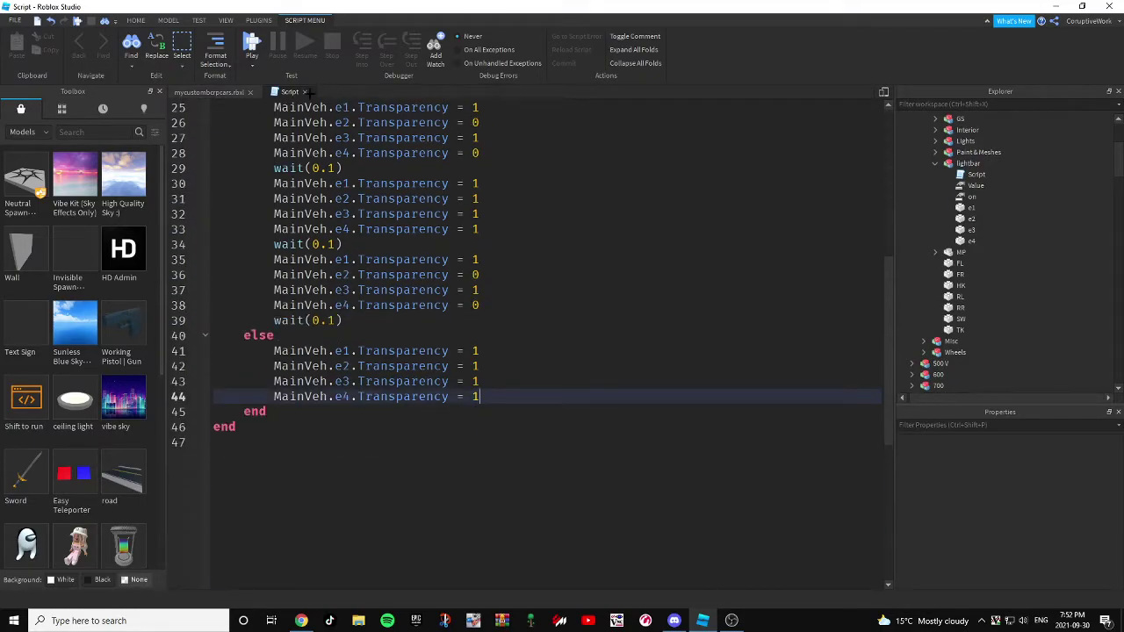
# Step: Close the script, view the four glowing blue and red lightbar parts, and show Play's test options
pyautogui.click(306, 93)
pyautogui.scroll(5, 665, 336)
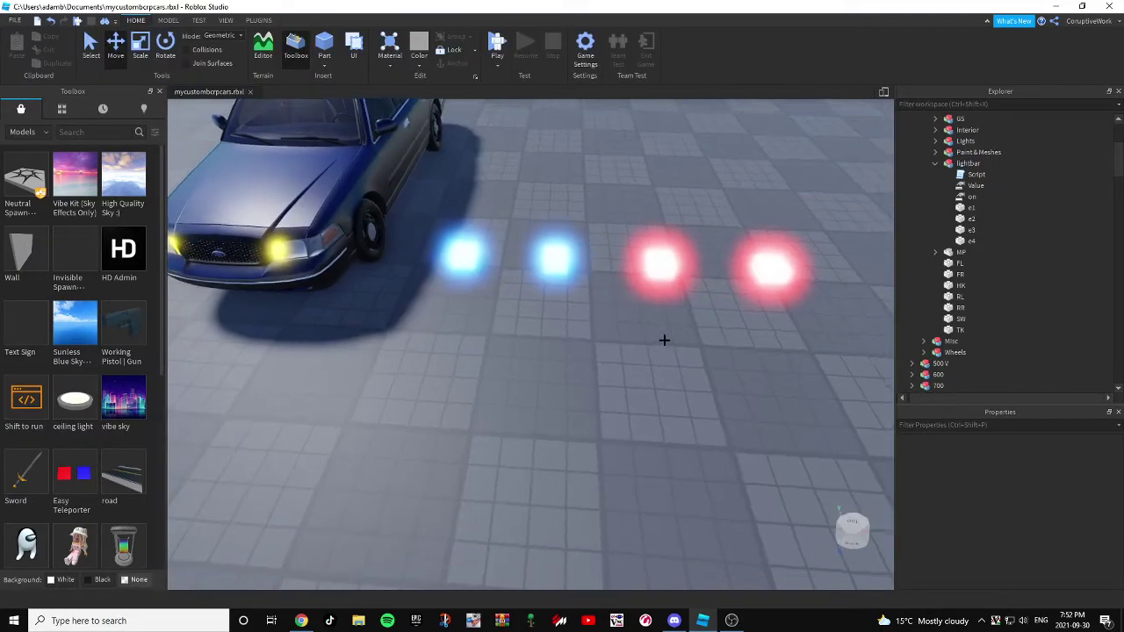
pyautogui.click(971, 207)
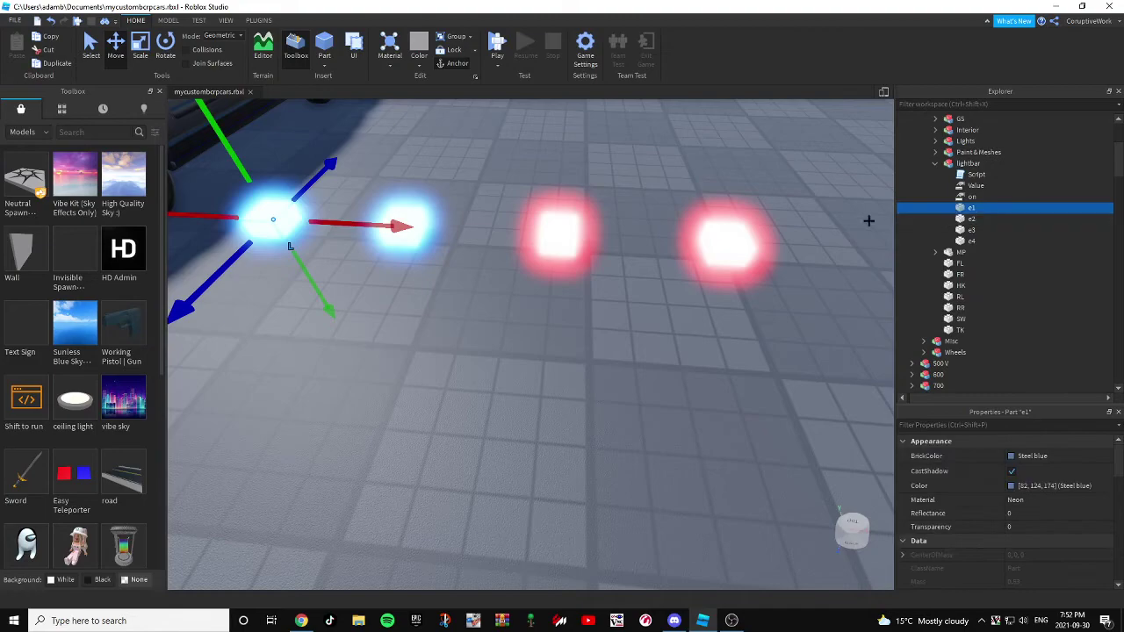
pyautogui.click(633, 377)
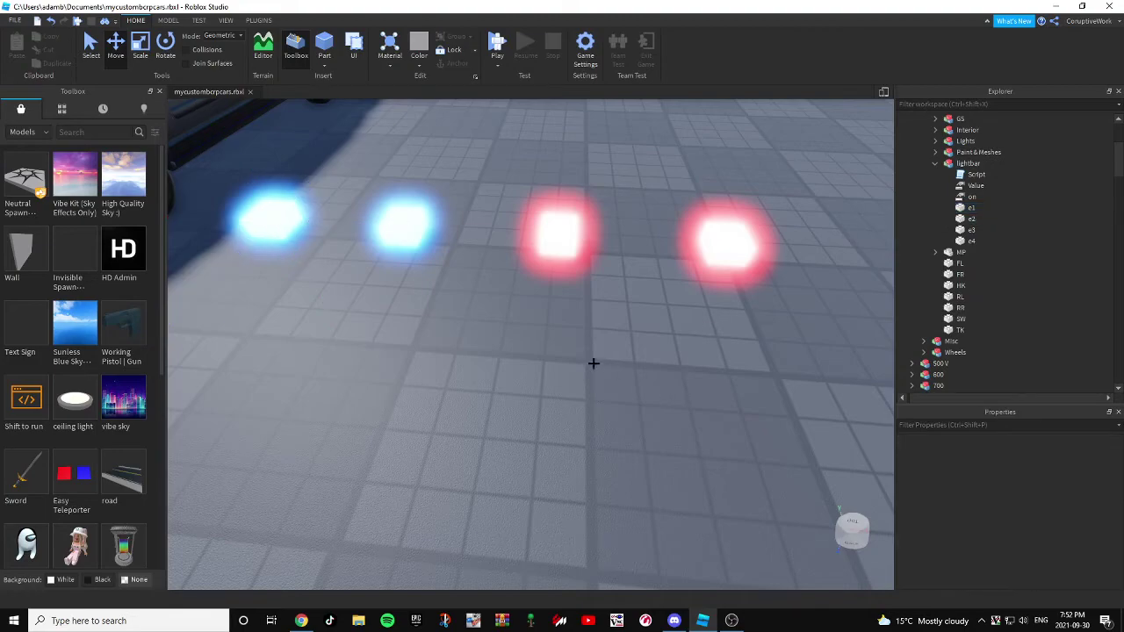
pyautogui.scroll(-5, 545, 351)
pyautogui.scroll(3, 501, 176)
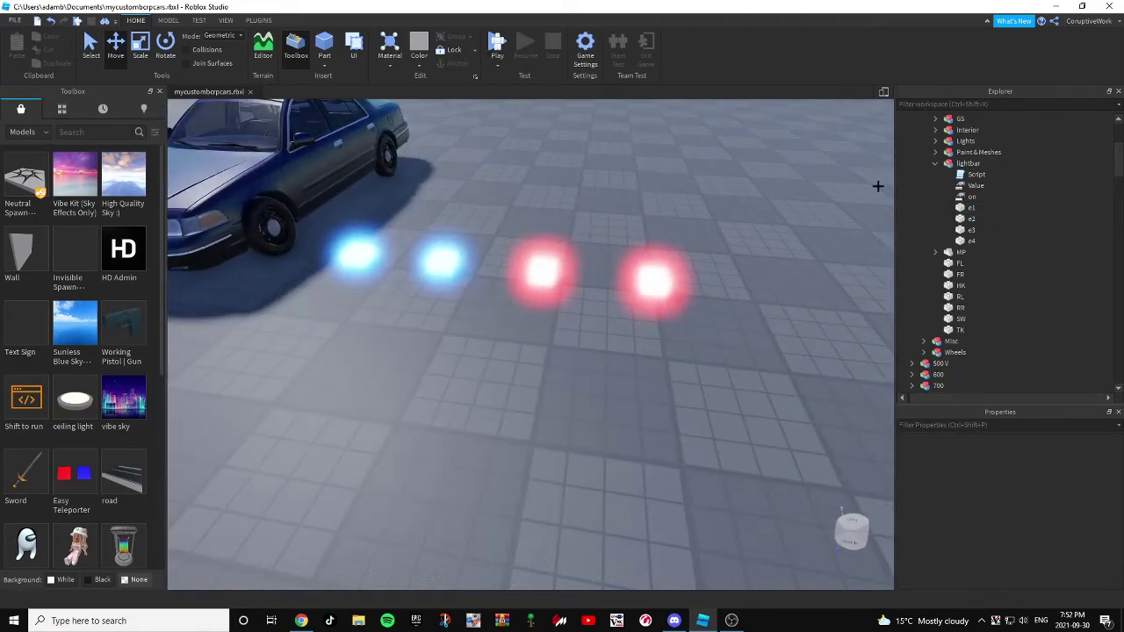
pyautogui.click(497, 64)
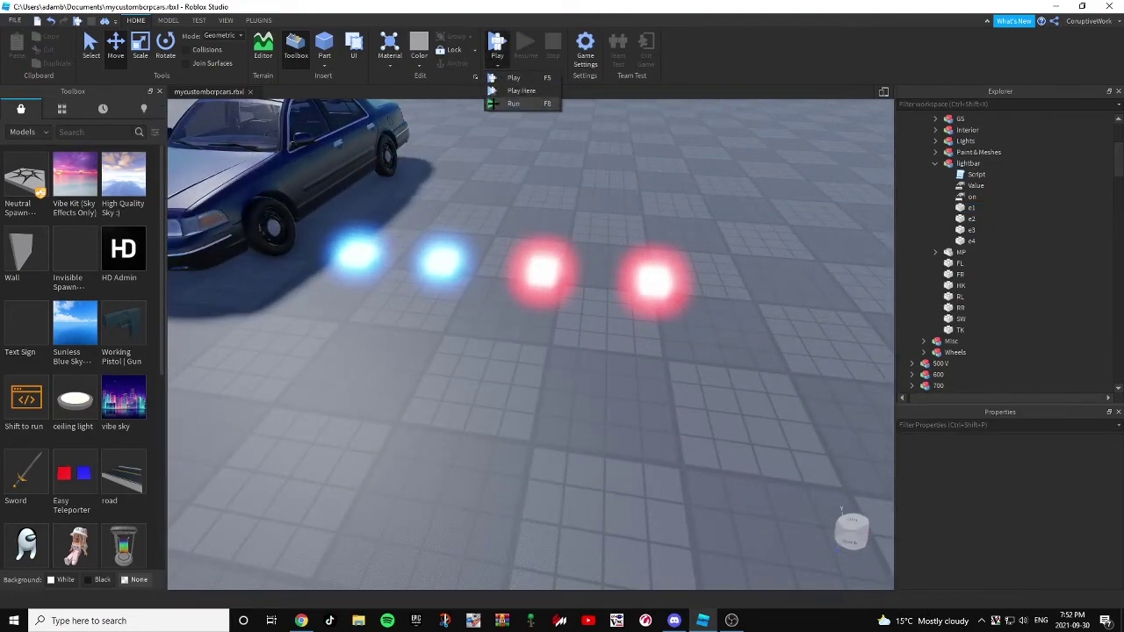
# Step: Start a Run (F8) simulation so the lightbar lights strobe
pyautogui.click(509, 104)
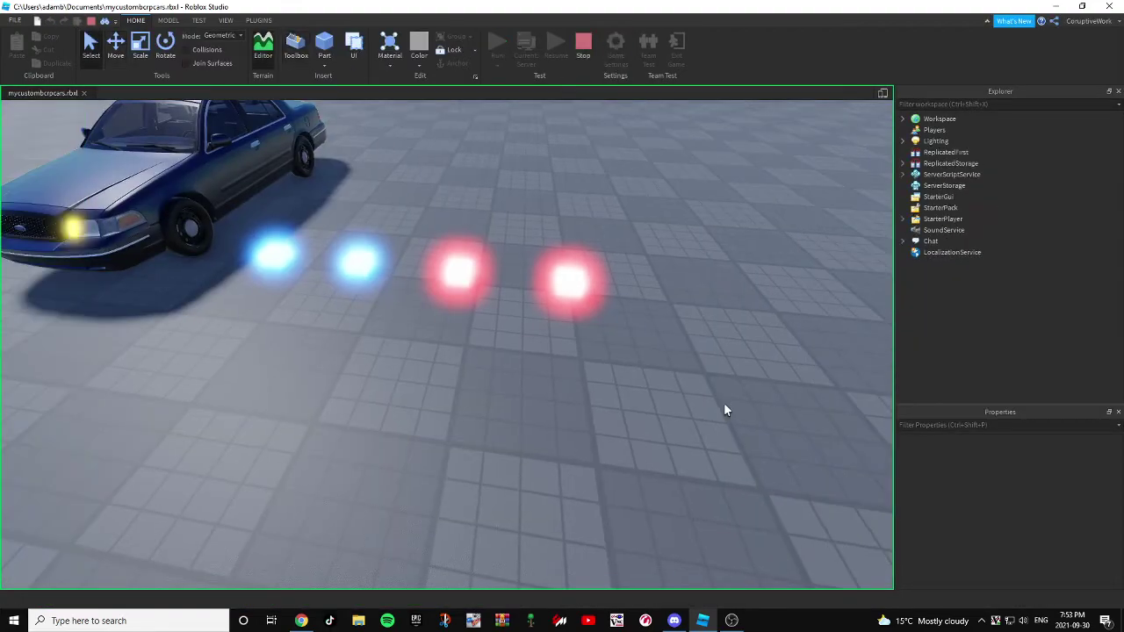